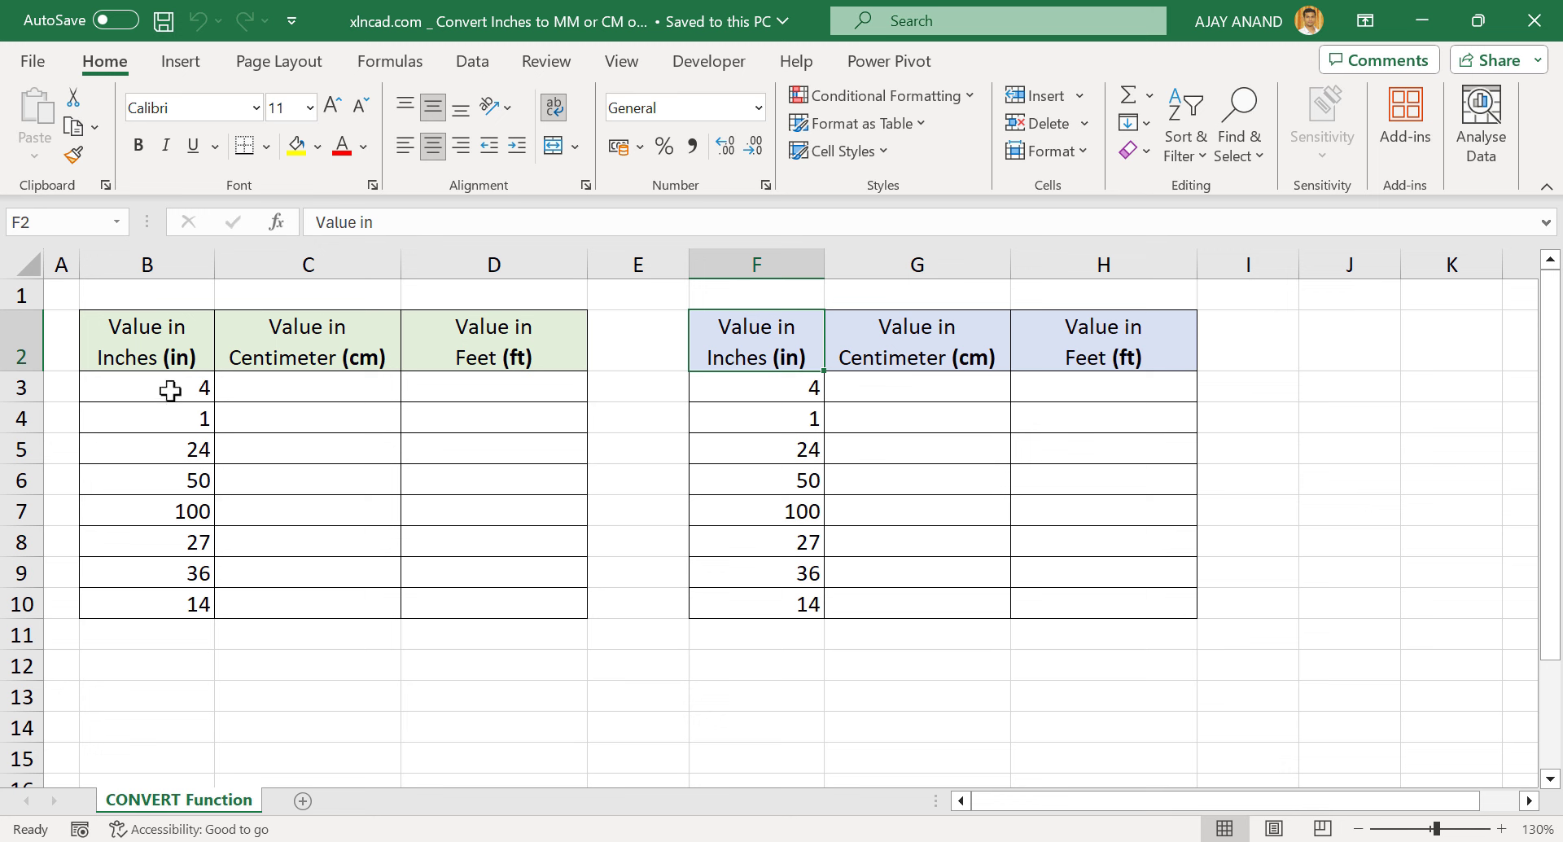
# - Enter the formula =B3*2.54 in C3 and fill it down through C10 to convert the inches to centimeters
pyautogui.click(307, 384)
pyautogui.write('=')
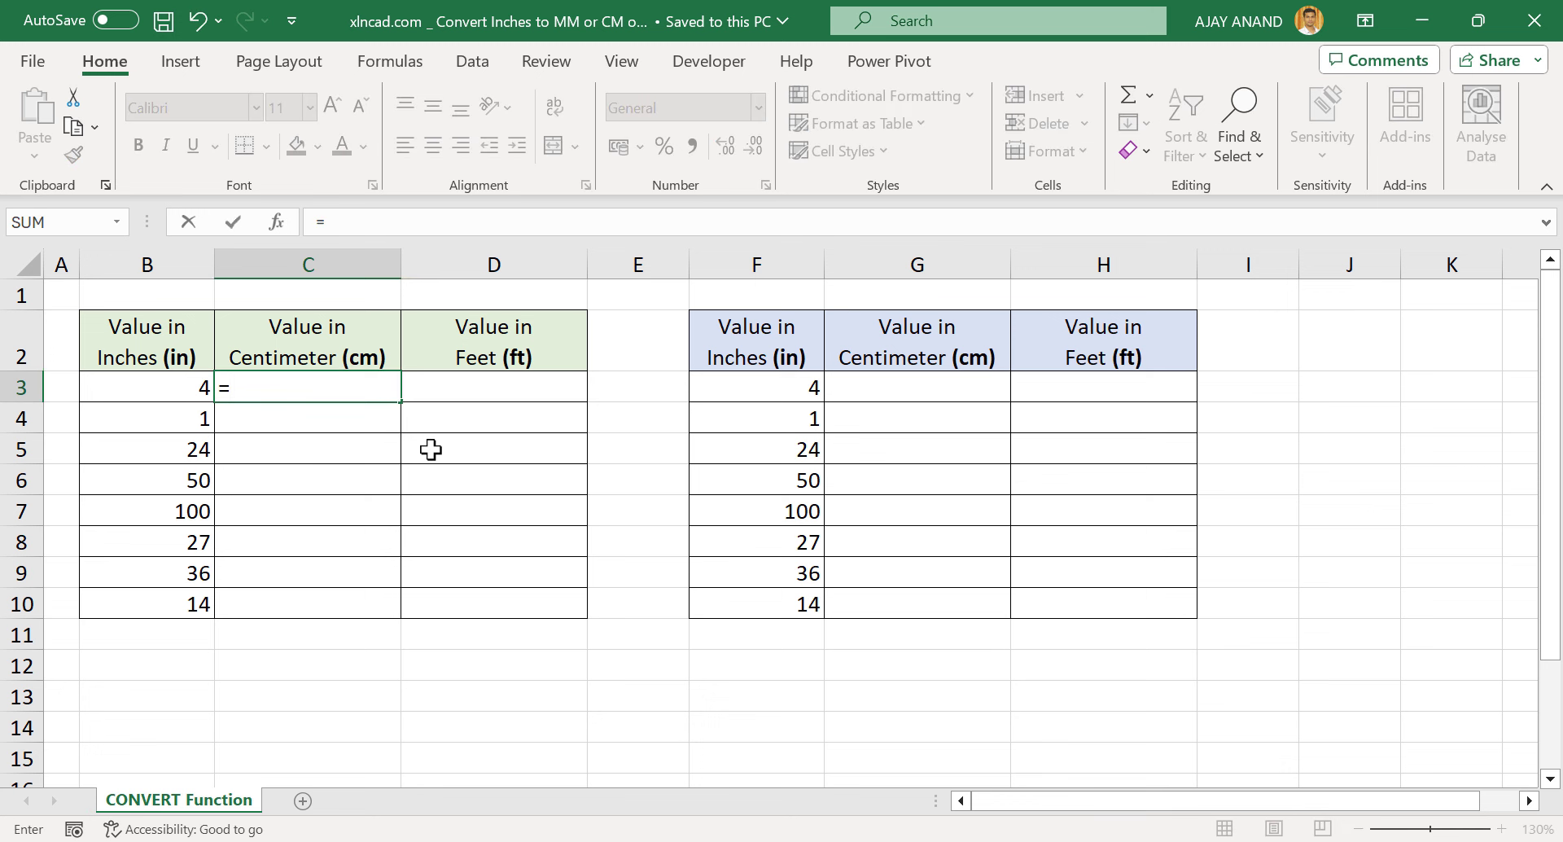
pyautogui.click(172, 387)
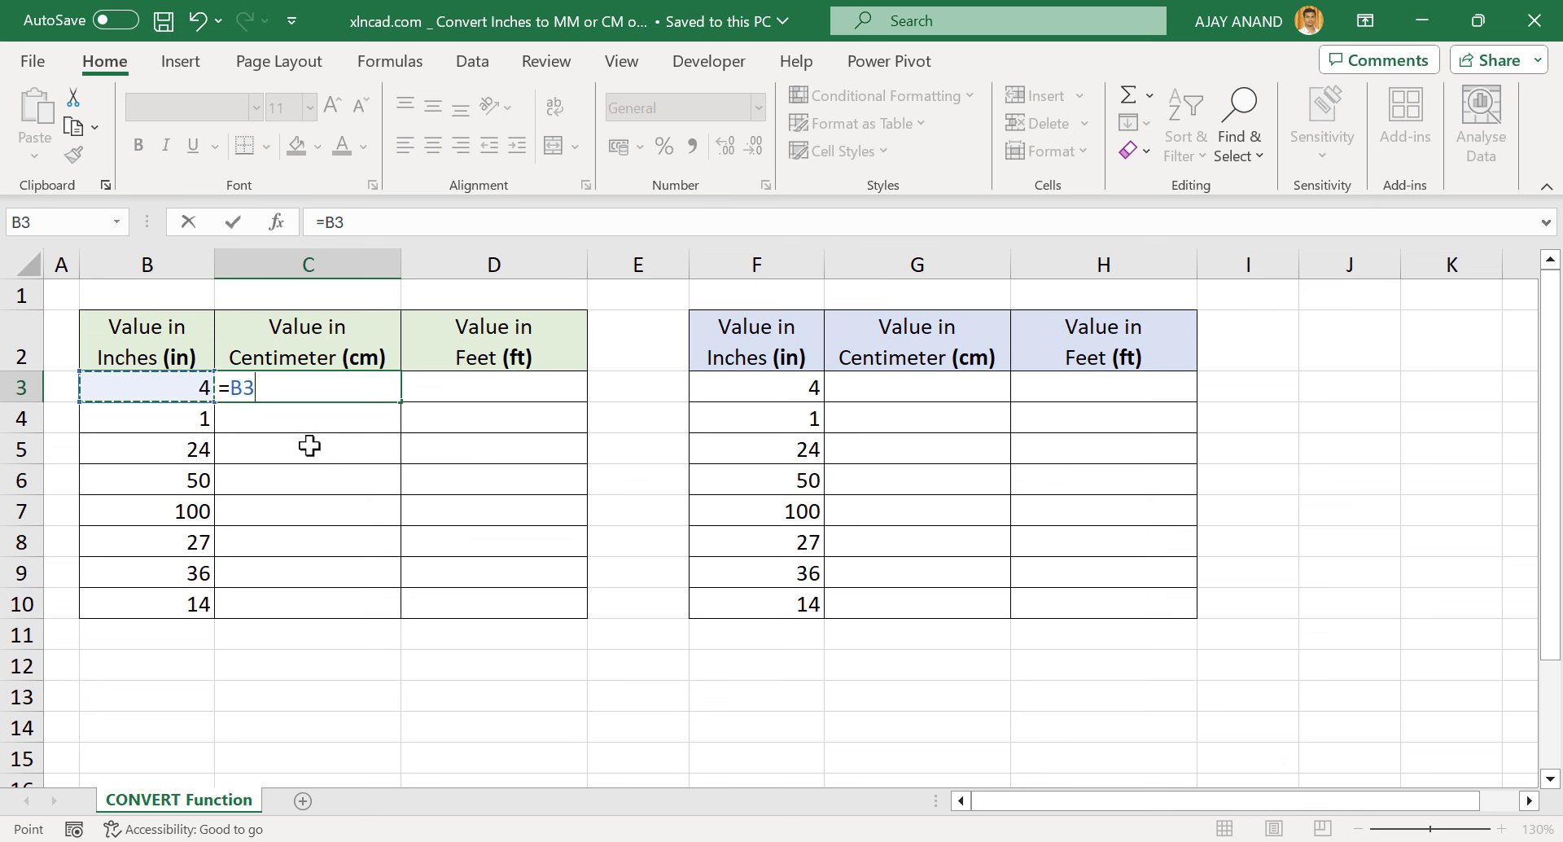
pyautogui.write('*')
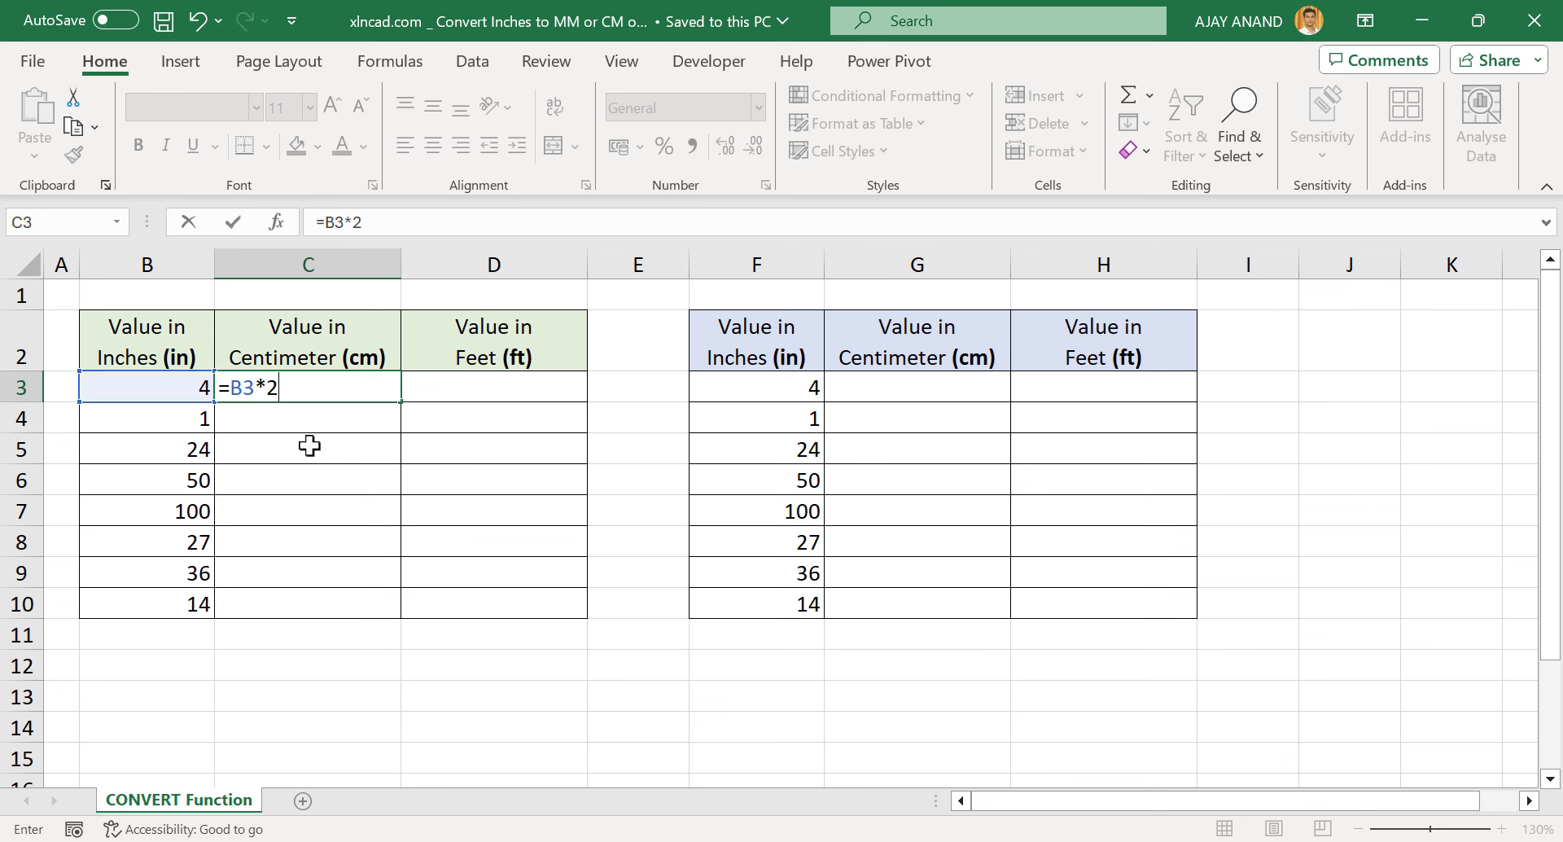
pyautogui.press('Return')
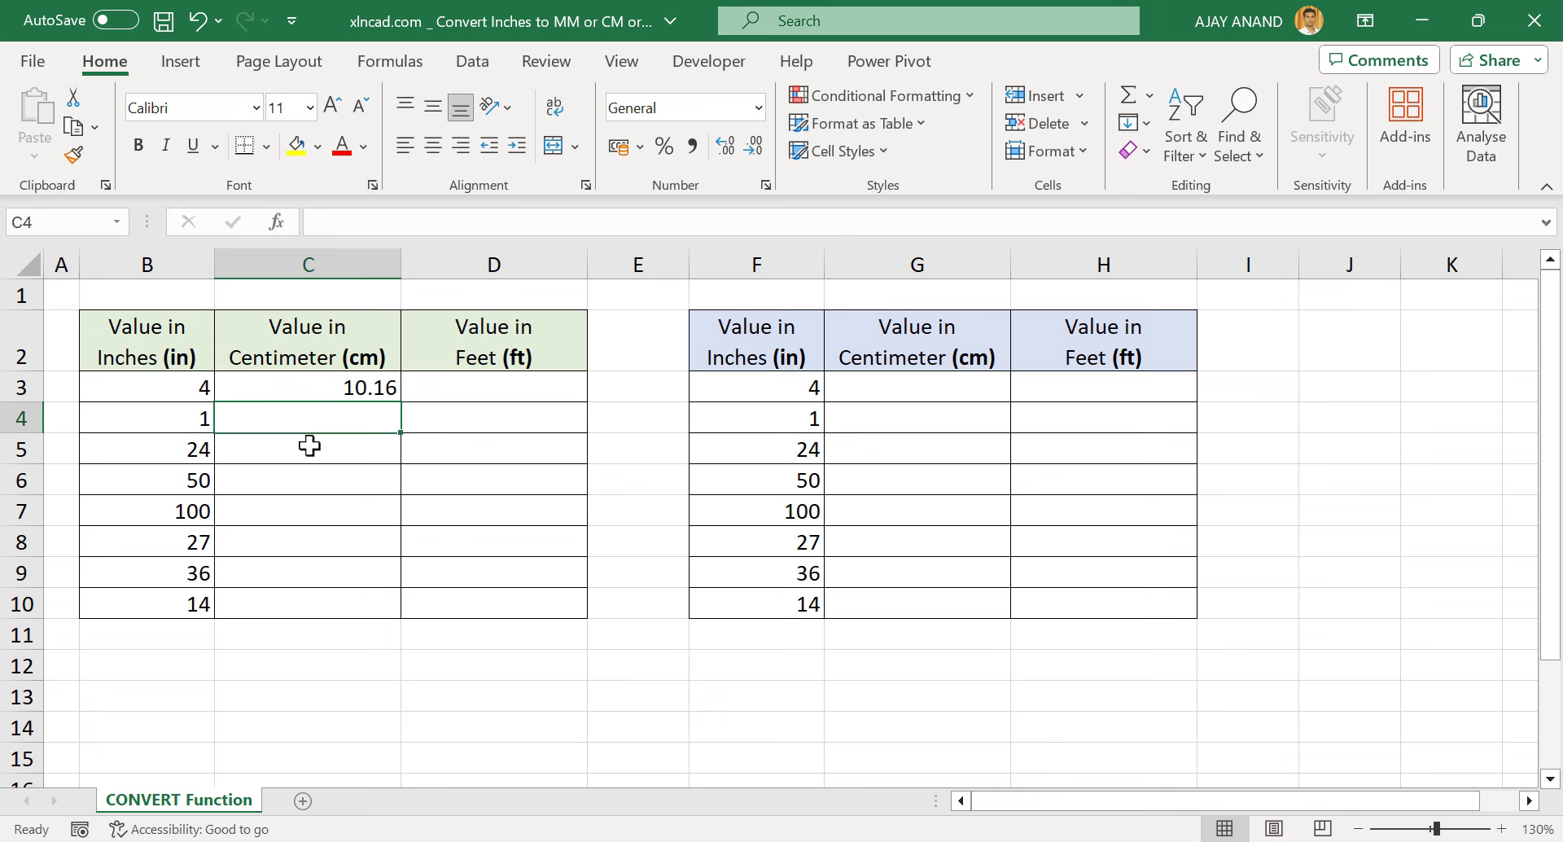
pyautogui.click(307, 388)
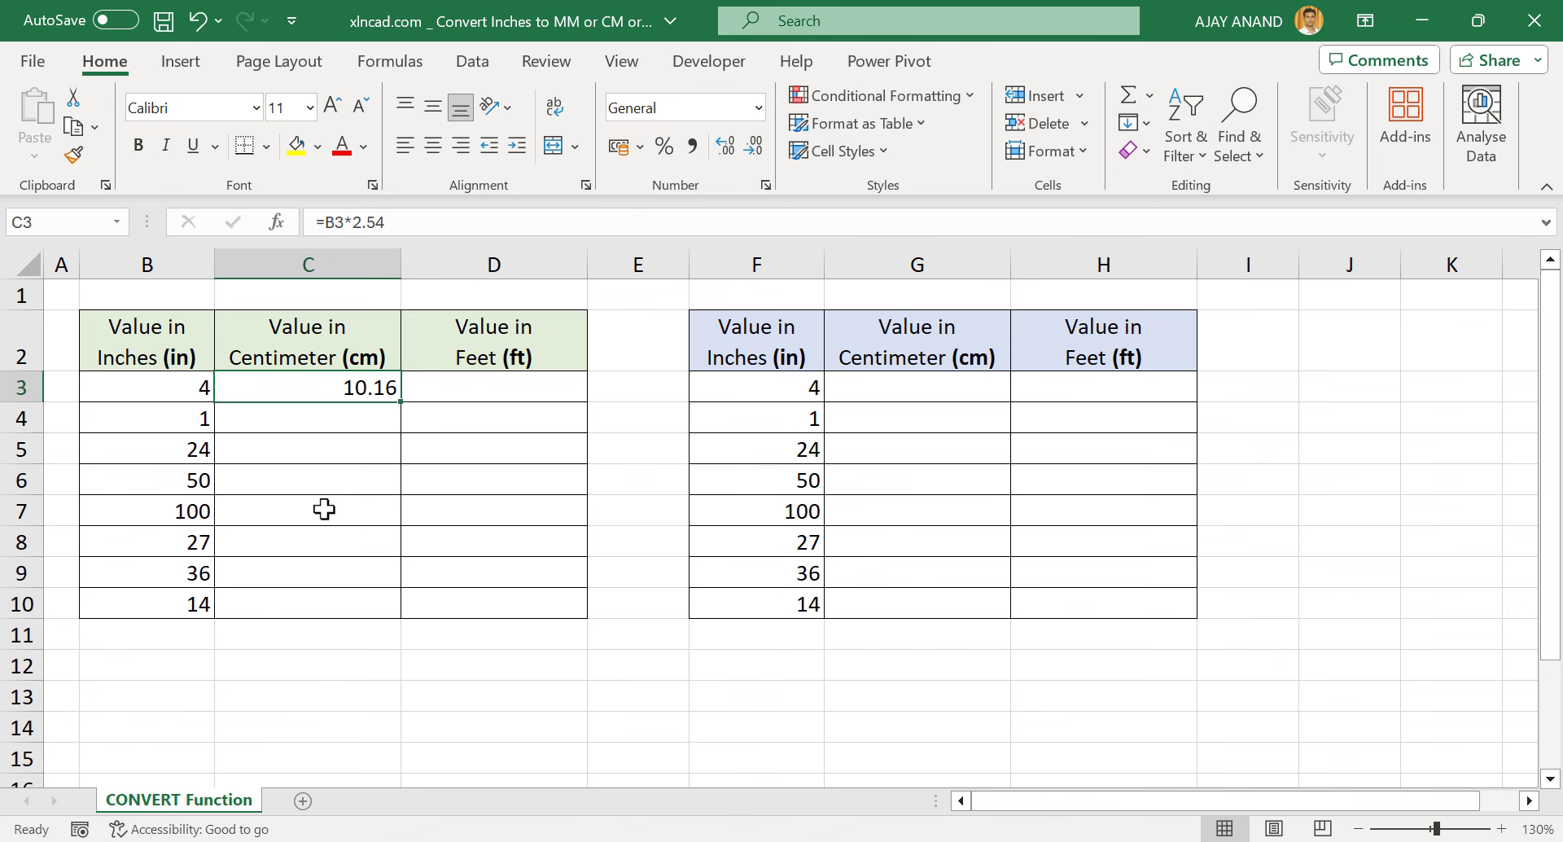
pyautogui.moveTo(402, 402); pyautogui.dragTo(402, 612)
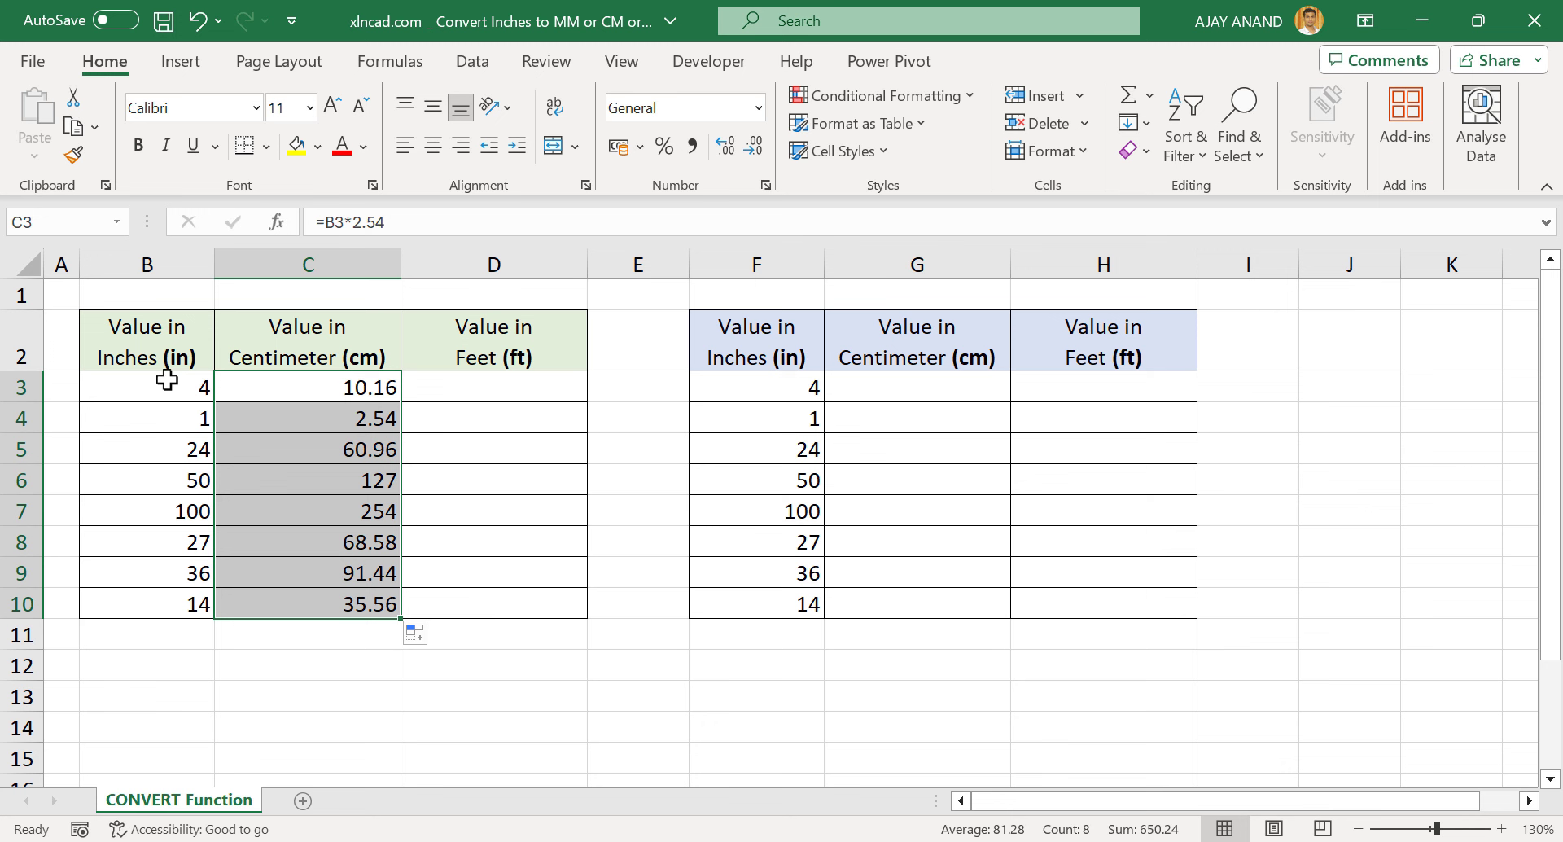
# - Enter the formula =B3/12 in D3 and fill it down through D10 to convert the inches to feet
pyautogui.click(513, 387)
pyautogui.write('=')
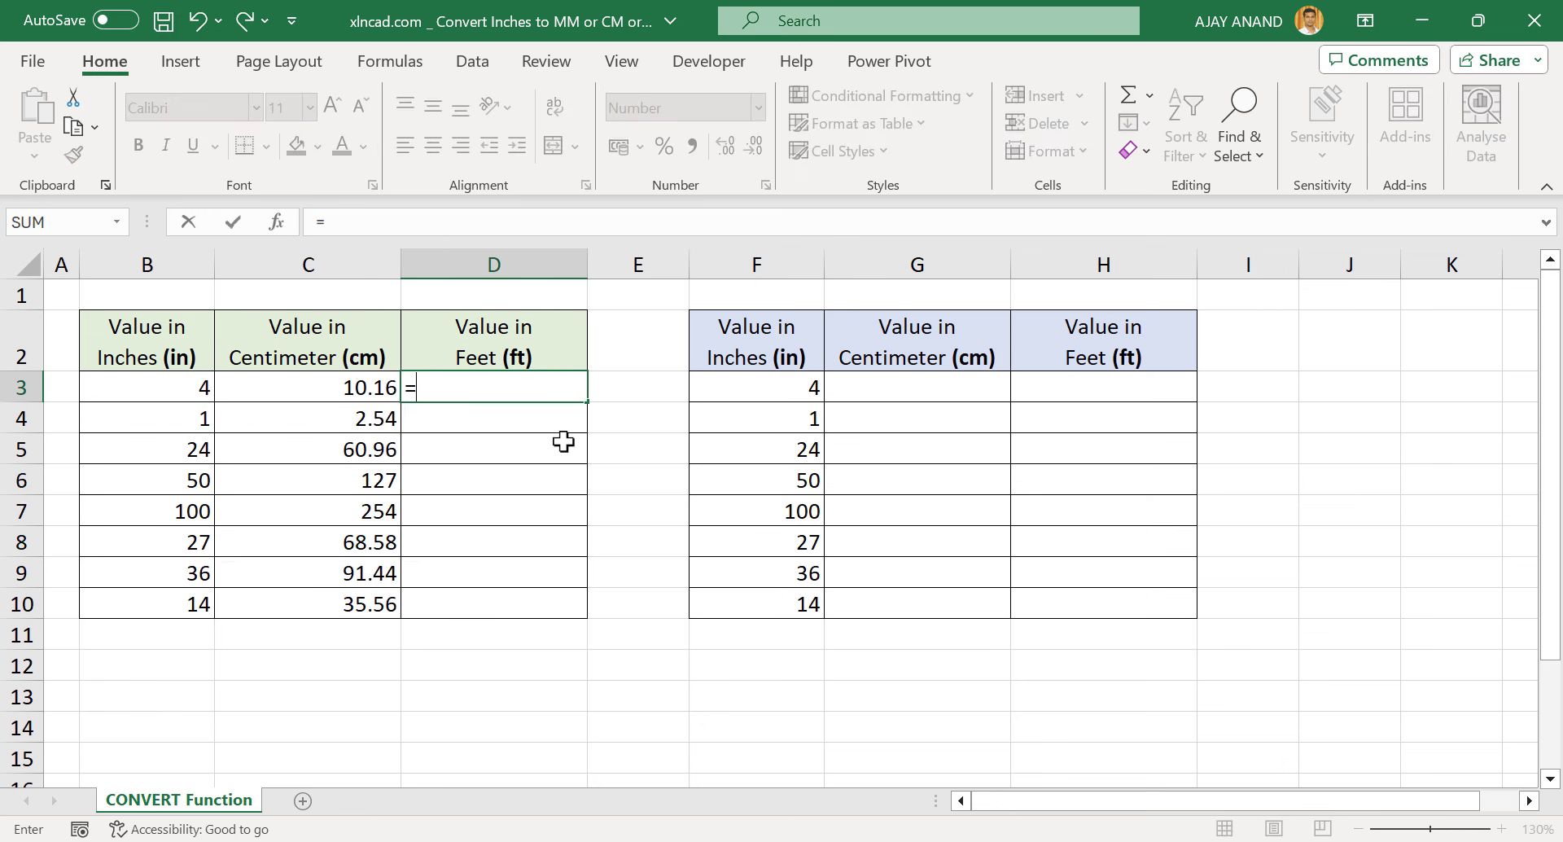
pyautogui.click(174, 384)
pyautogui.write('/12')
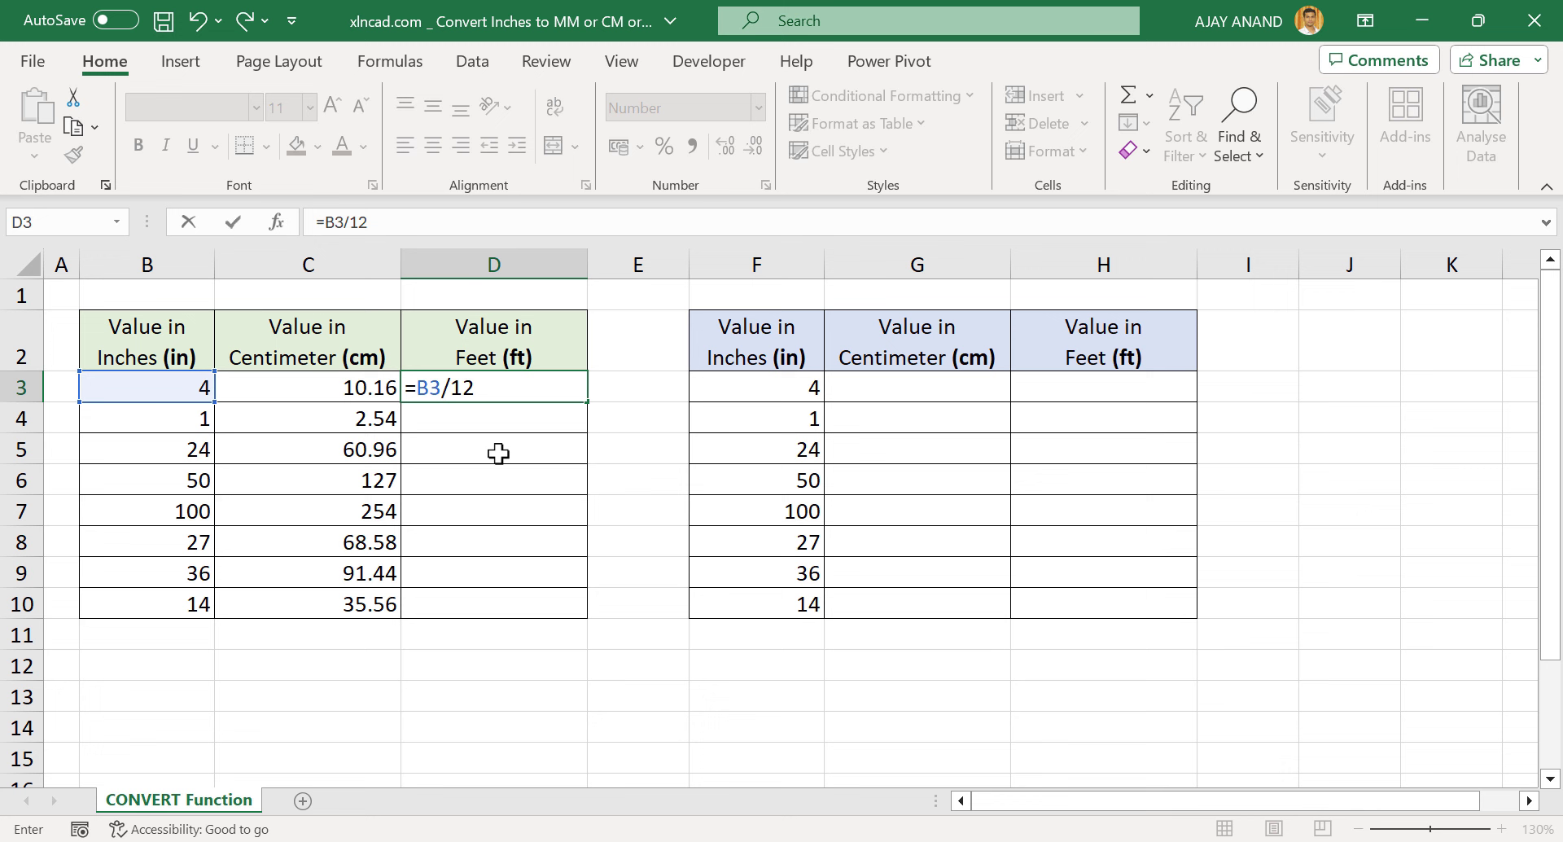
pyautogui.press('Return')
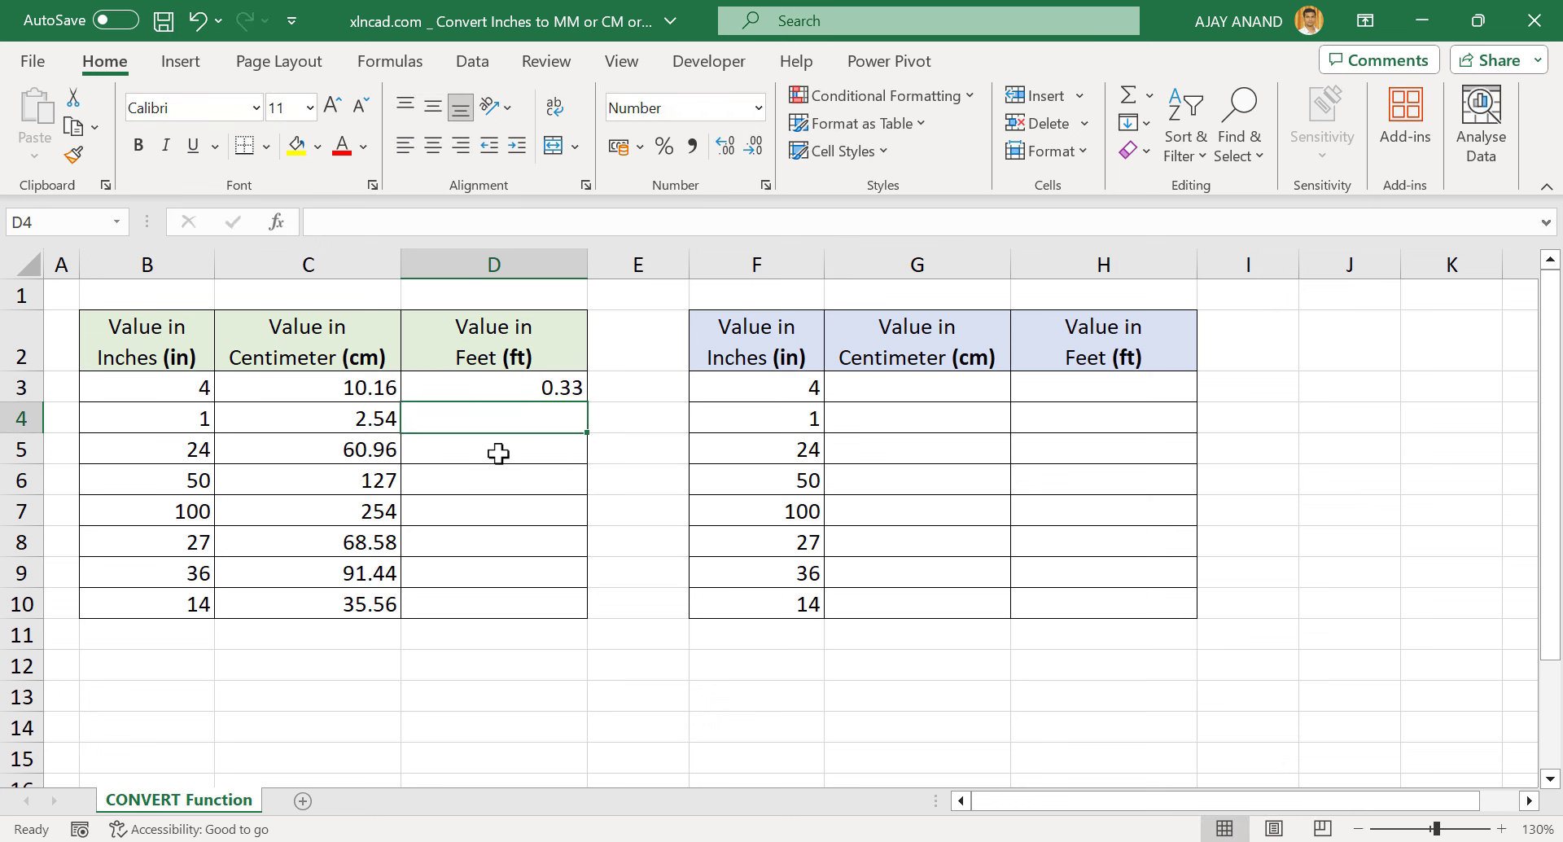
pyautogui.click(522, 391)
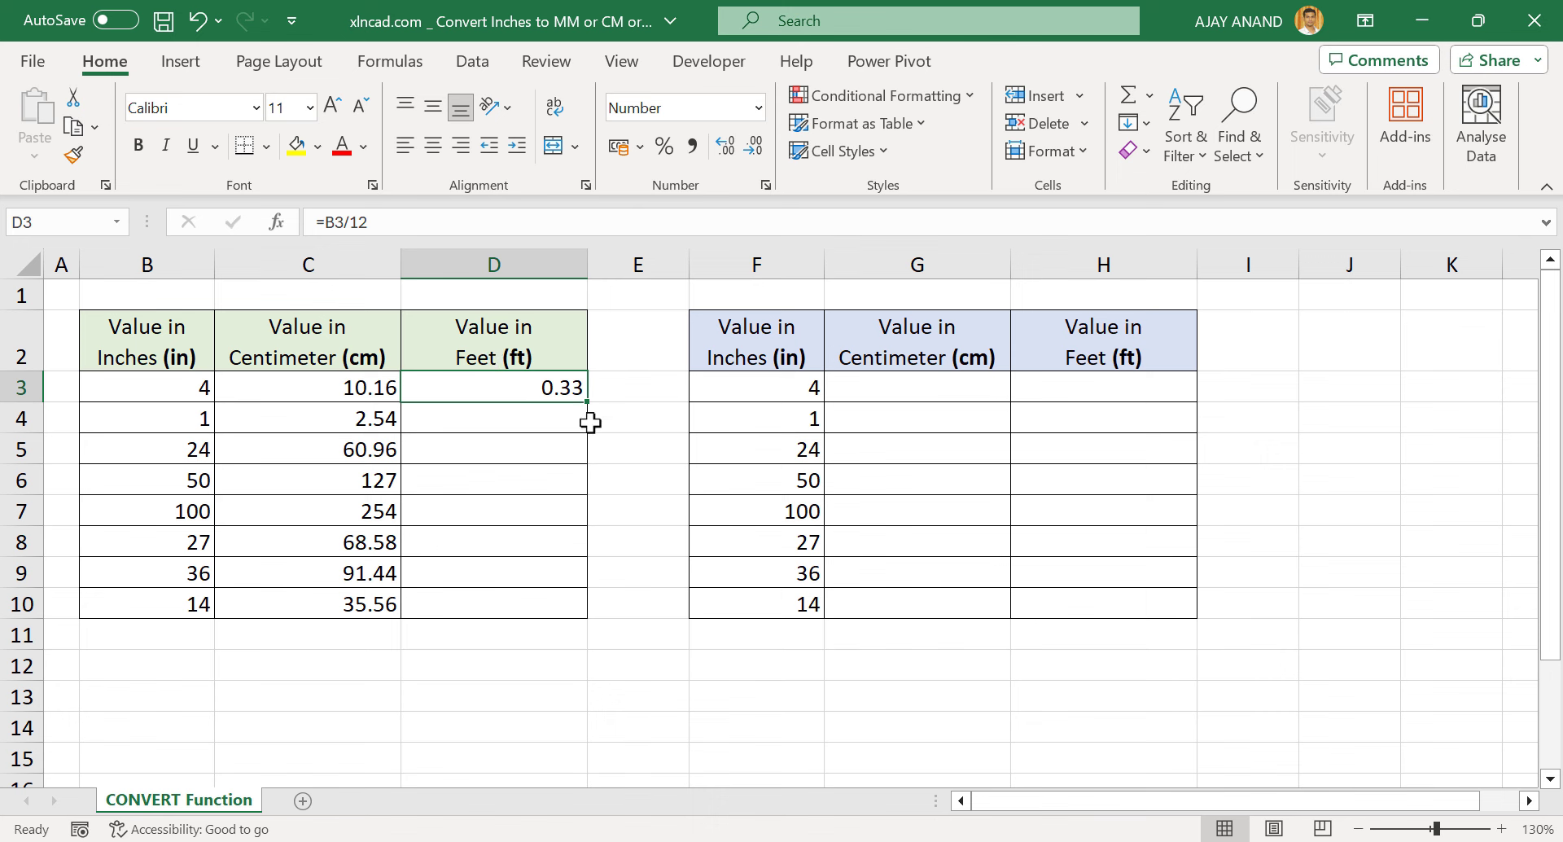
pyautogui.moveTo(588, 401); pyautogui.dragTo(592, 617)
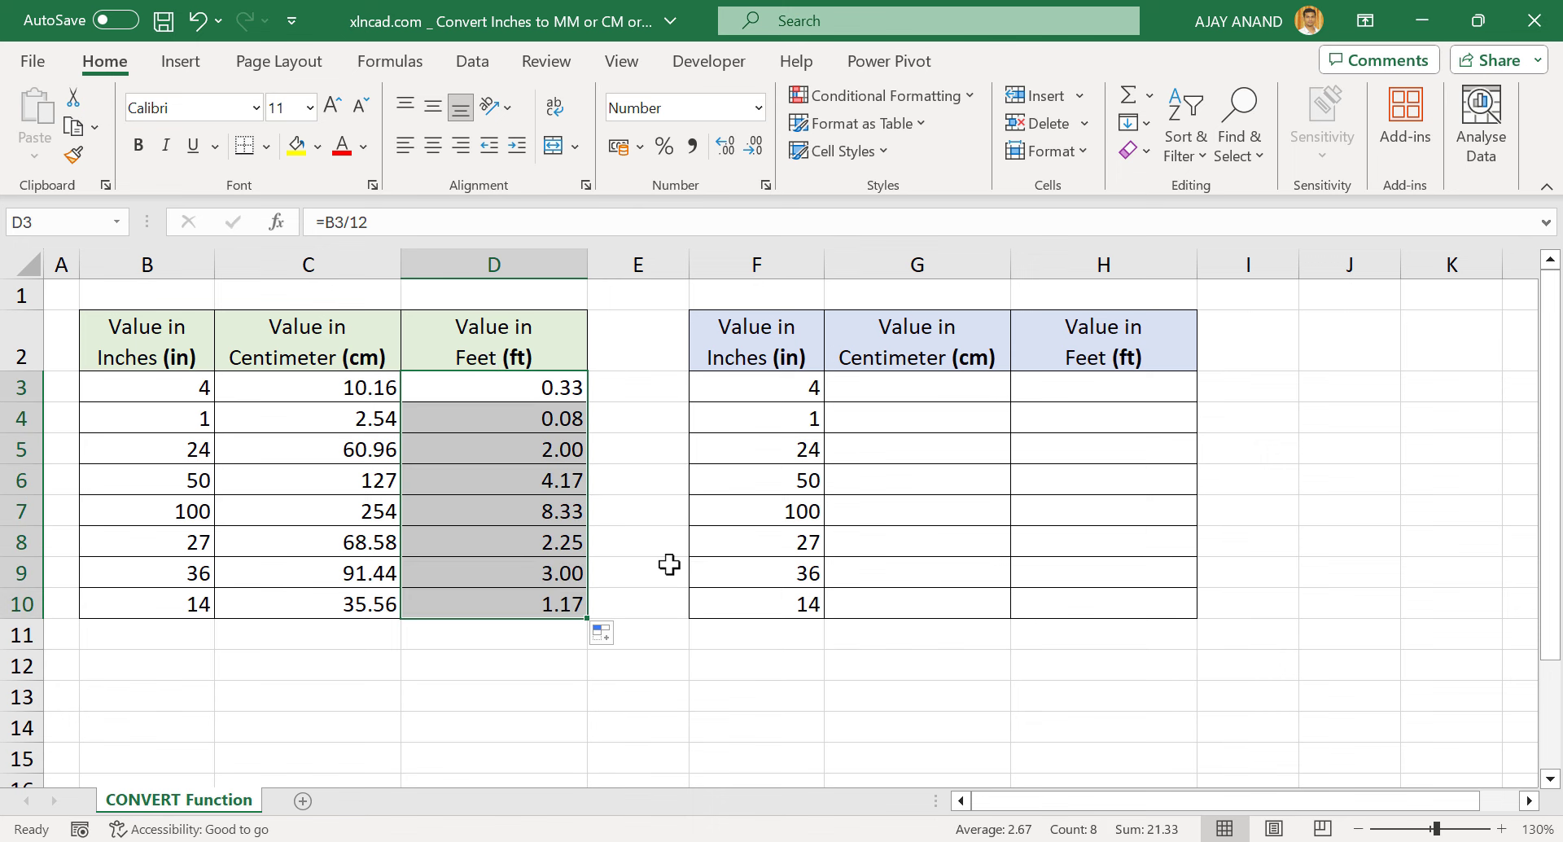
# - Set the inches value in B3 to 35 and check the conversion formulas in columns C and D
pyautogui.click(192, 387)
pyautogui.write('35')
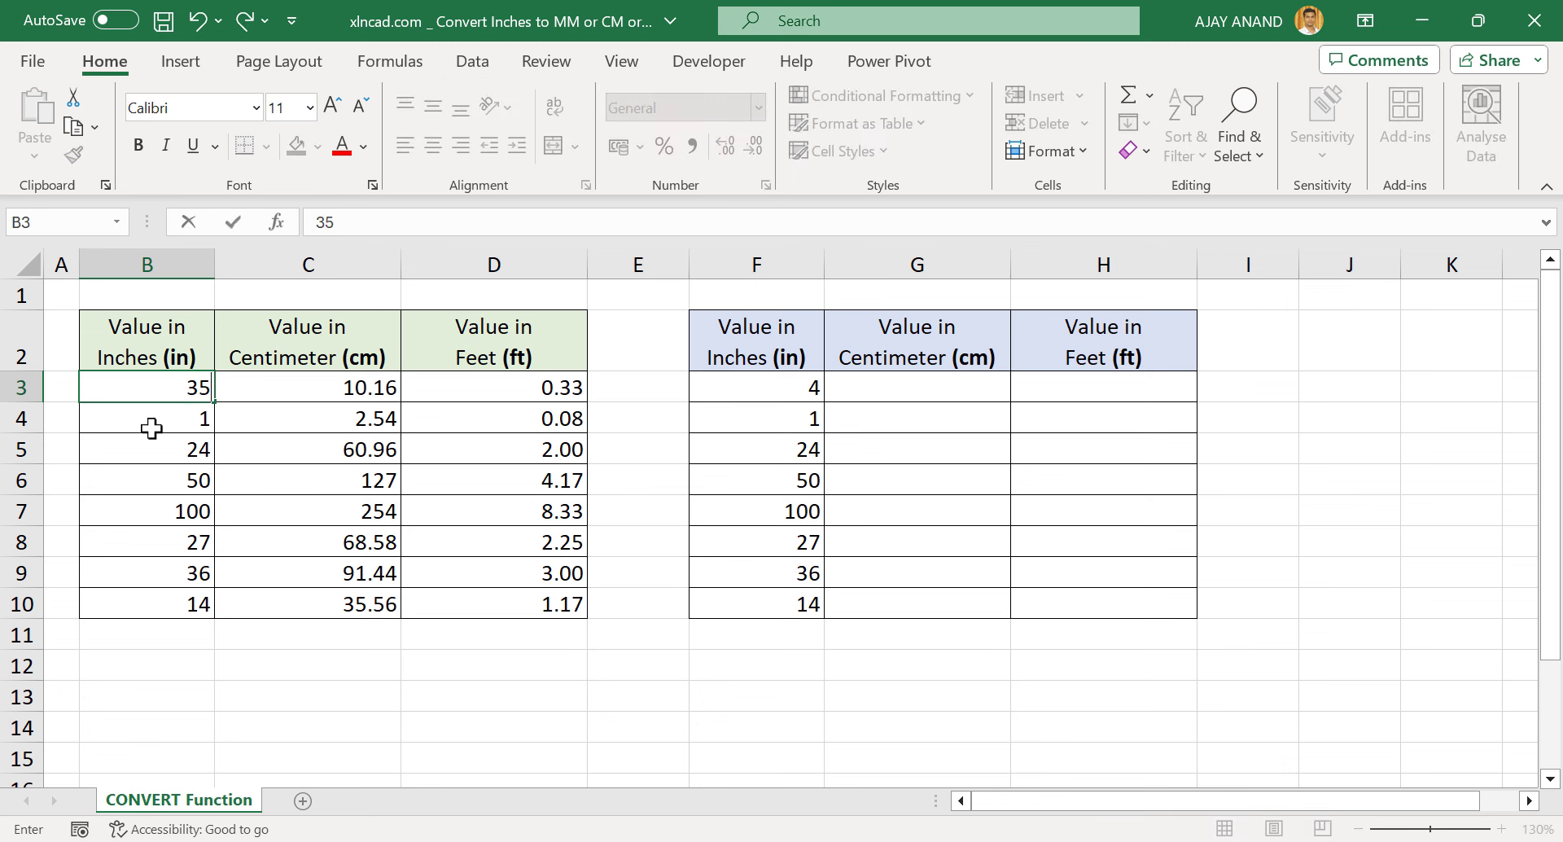
pyautogui.press('Return')
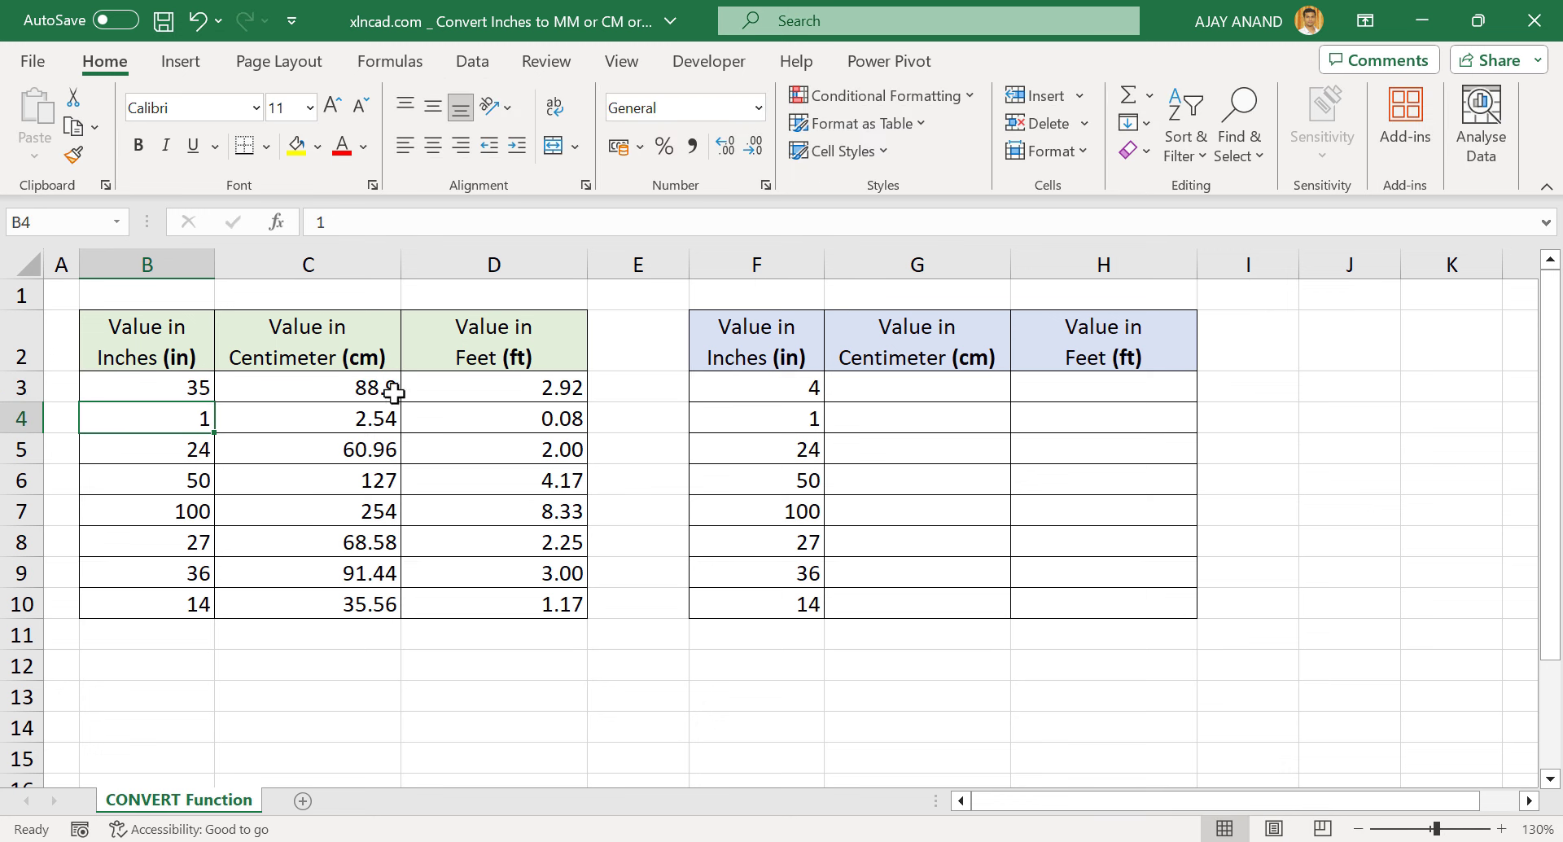
pyautogui.click(345, 388)
pyautogui.click(361, 486)
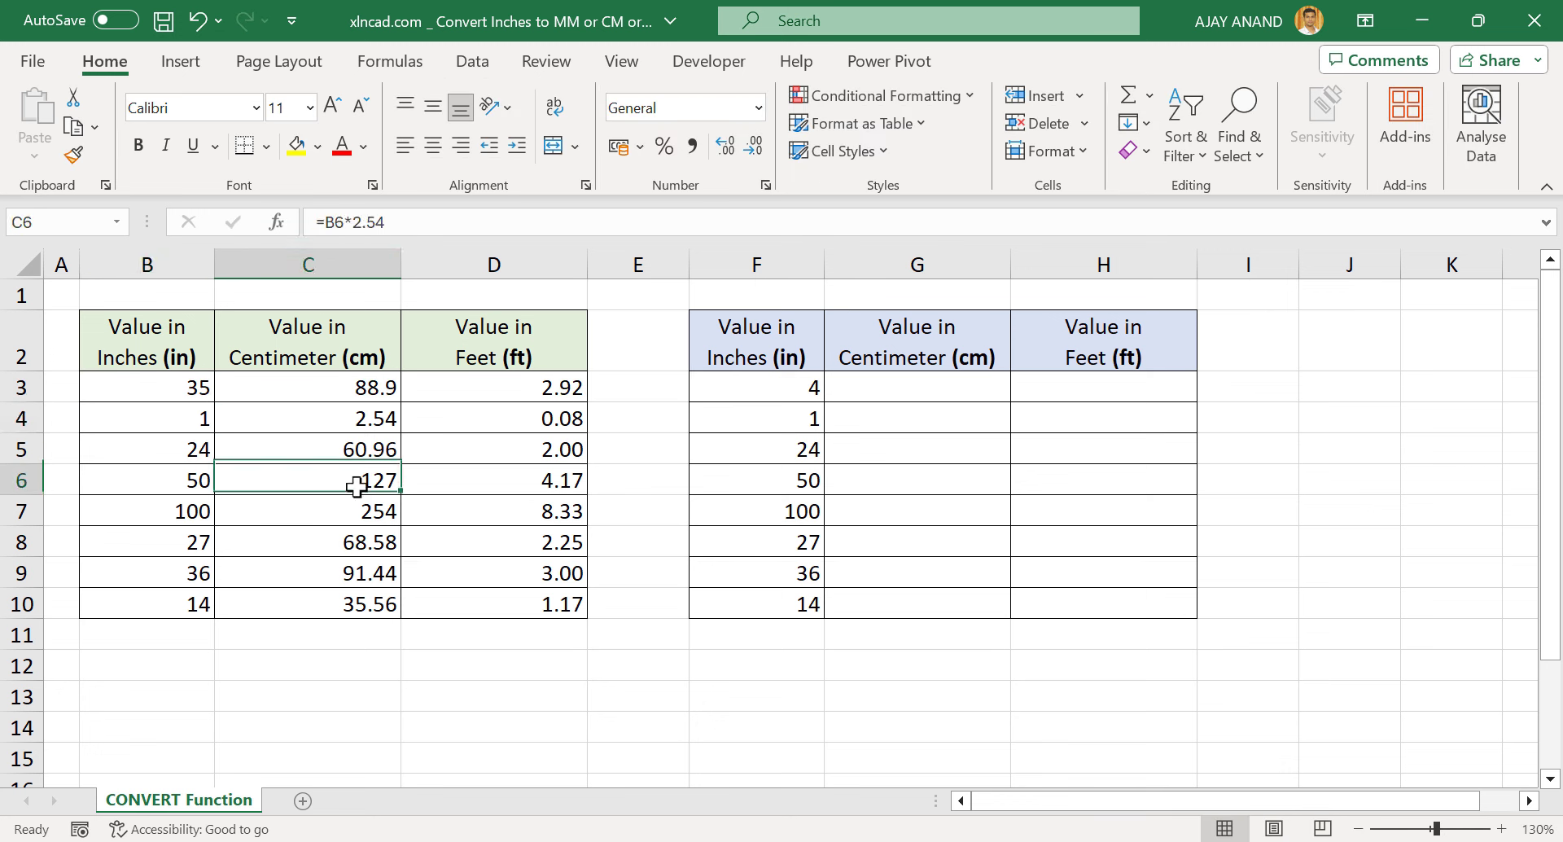
pyautogui.click(501, 461)
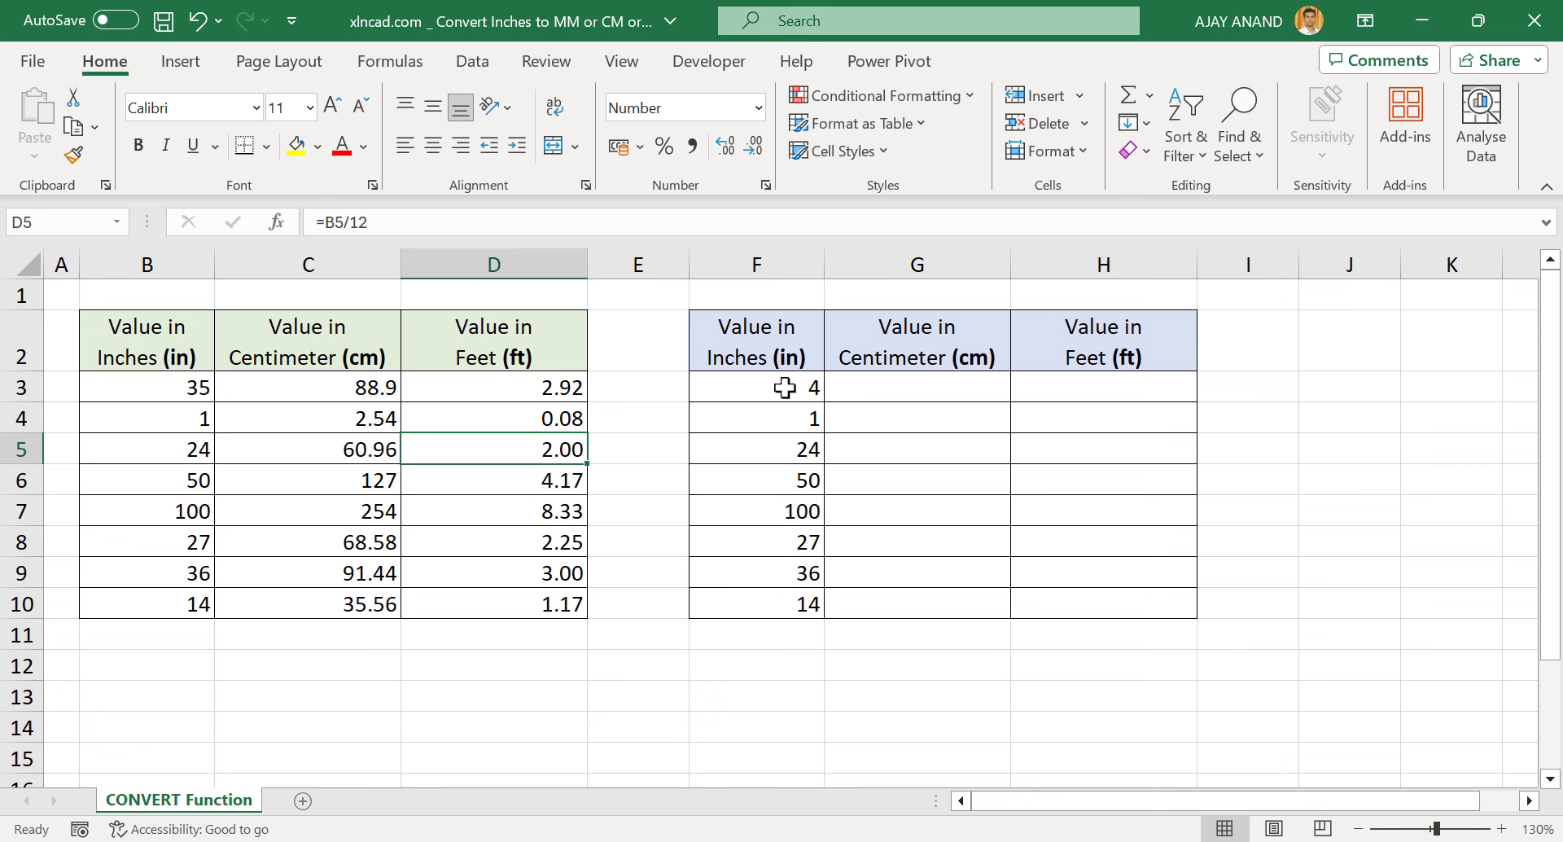
# - Enter =CONVERT(F3,"in","cm") in G3 and fill the formula down through G10
pyautogui.click(898, 388)
pyautogui.write('=')
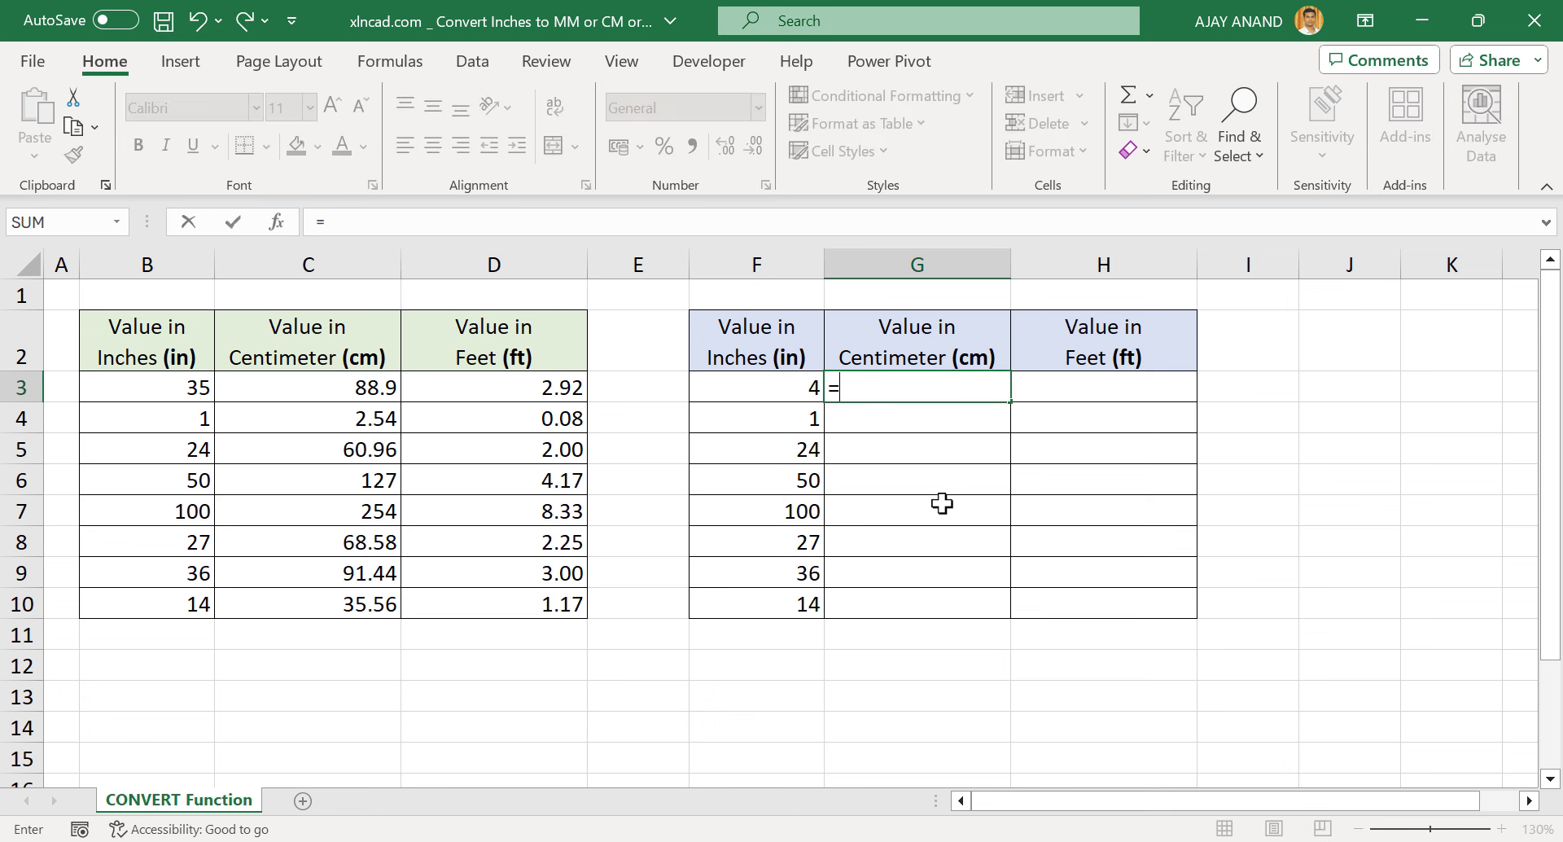
pyautogui.write('CONVERT')
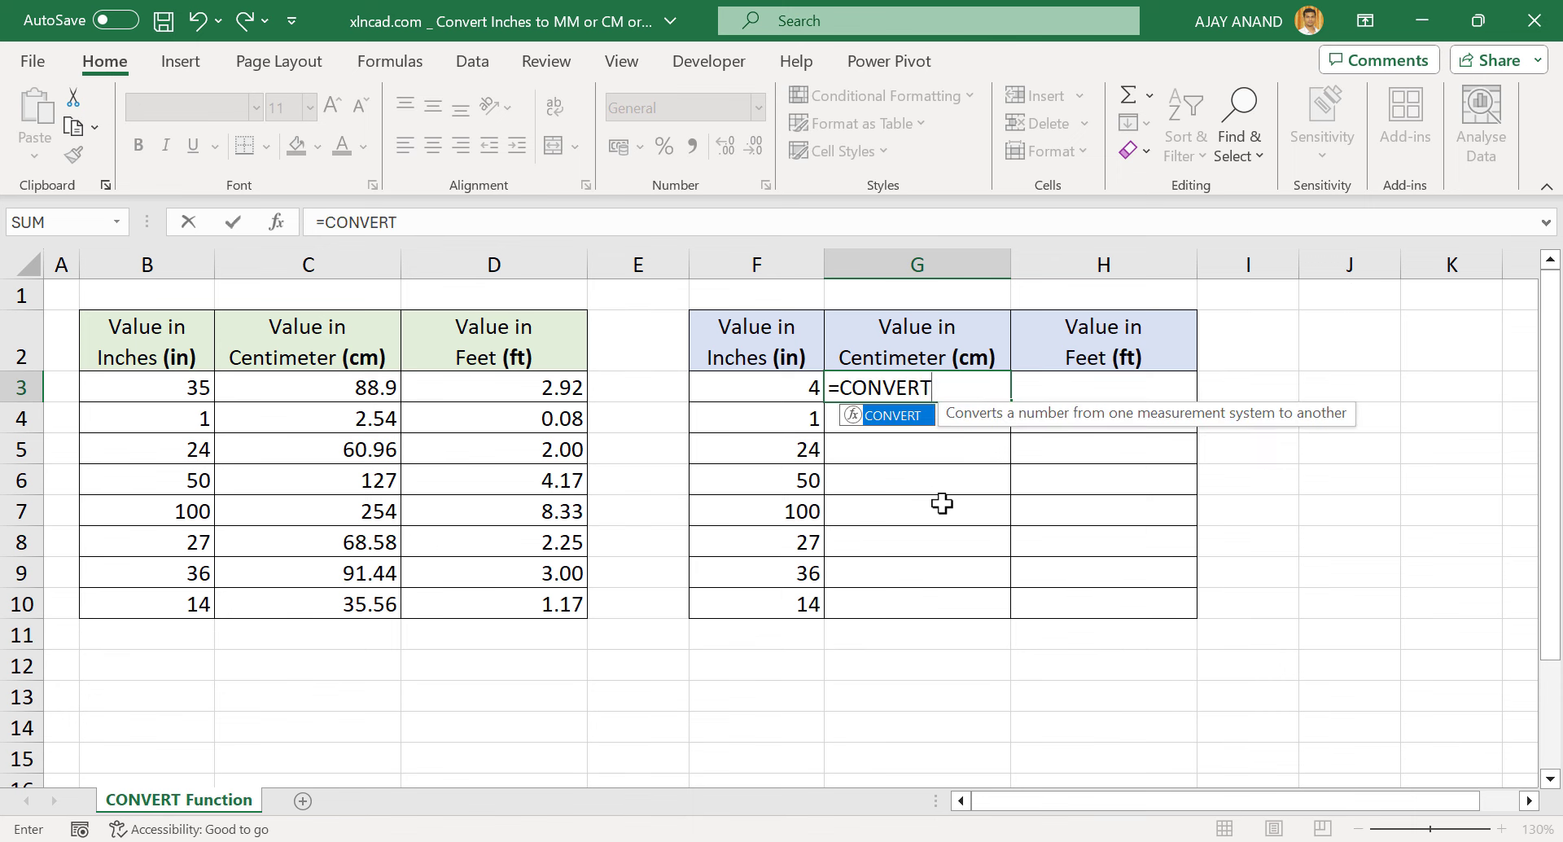
pyautogui.write('(')
pyautogui.moveTo(899, 430); pyautogui.dragTo(612, 441)
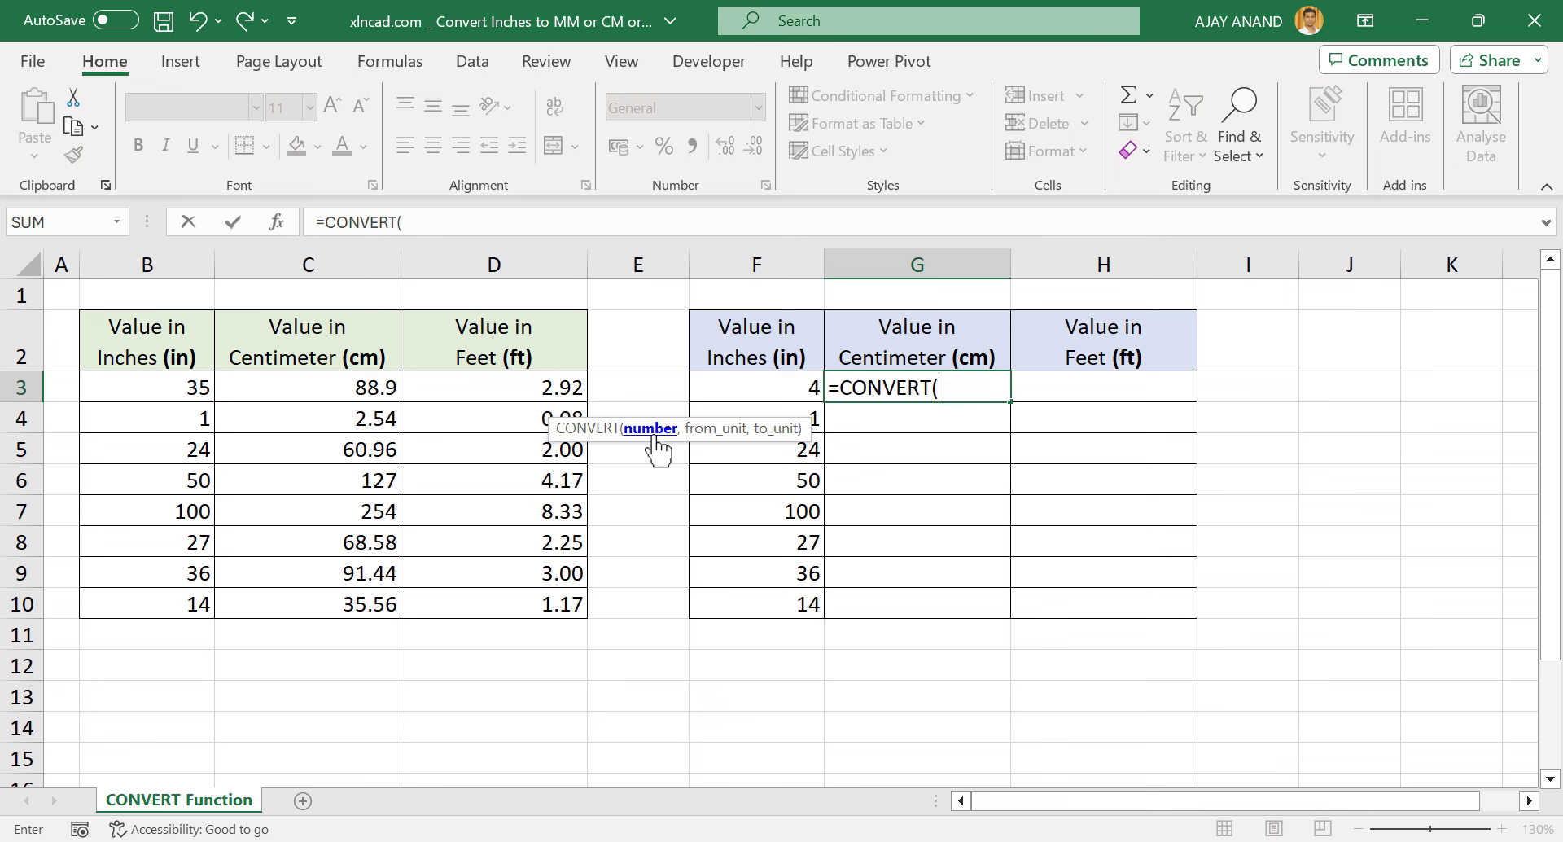
pyautogui.click(772, 386)
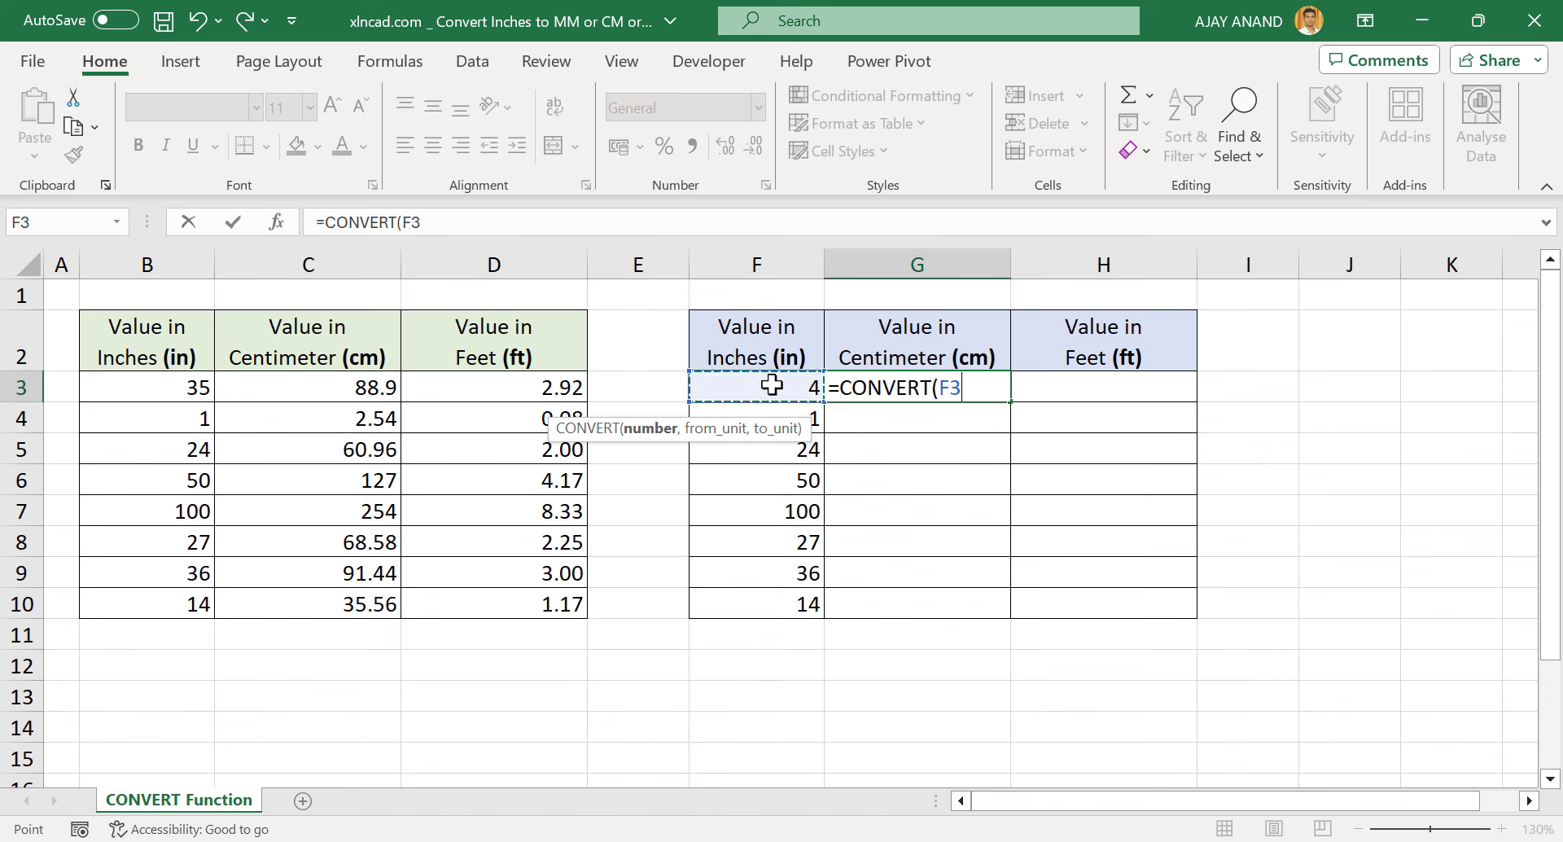
pyautogui.write(',')
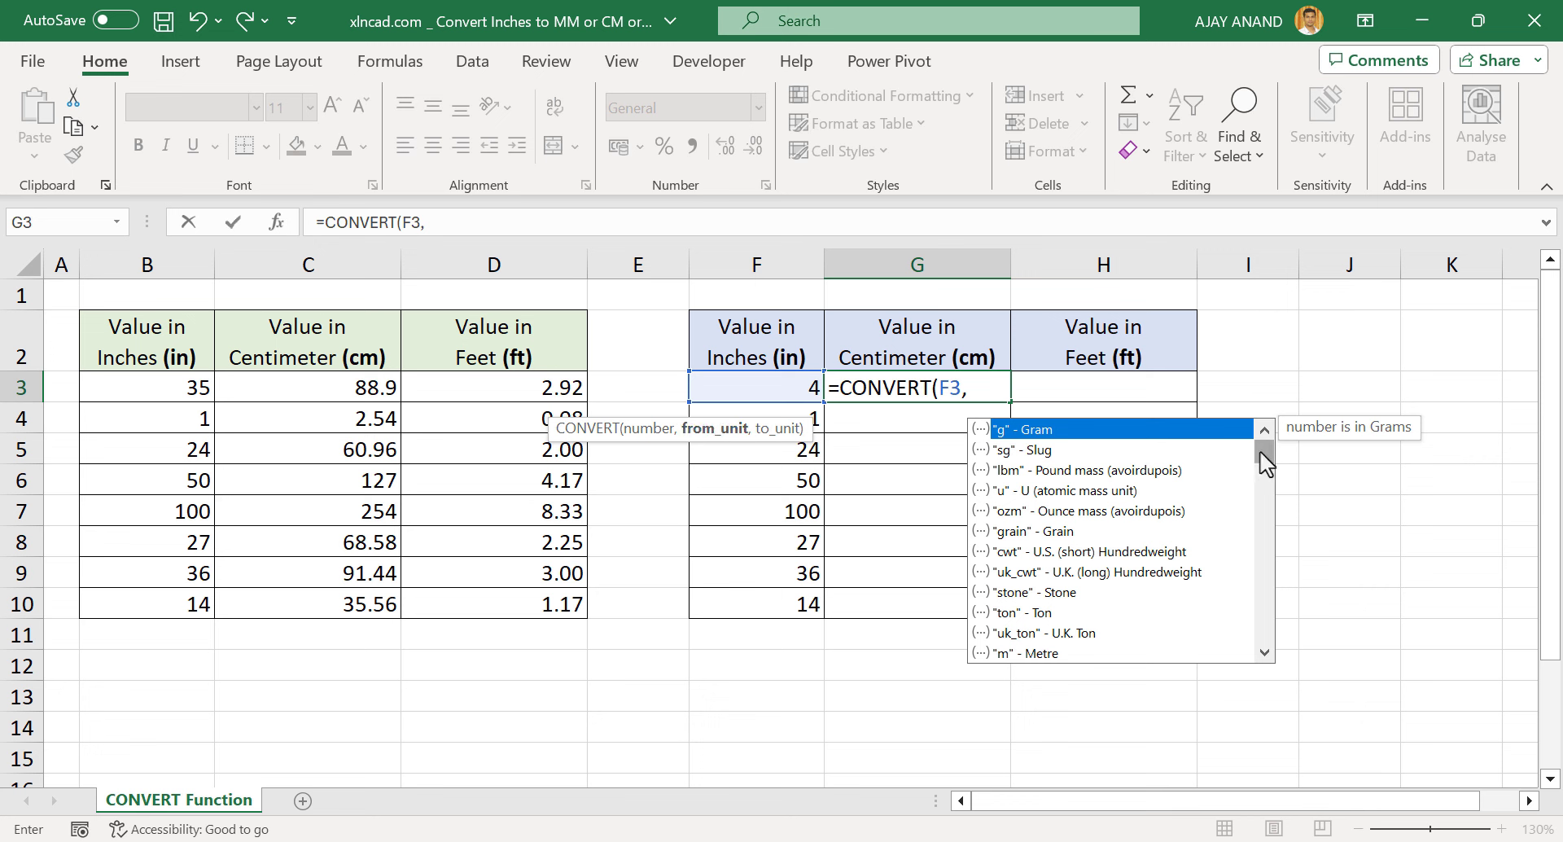
pyautogui.moveTo(1261, 453); pyautogui.dragTo(1261, 468)
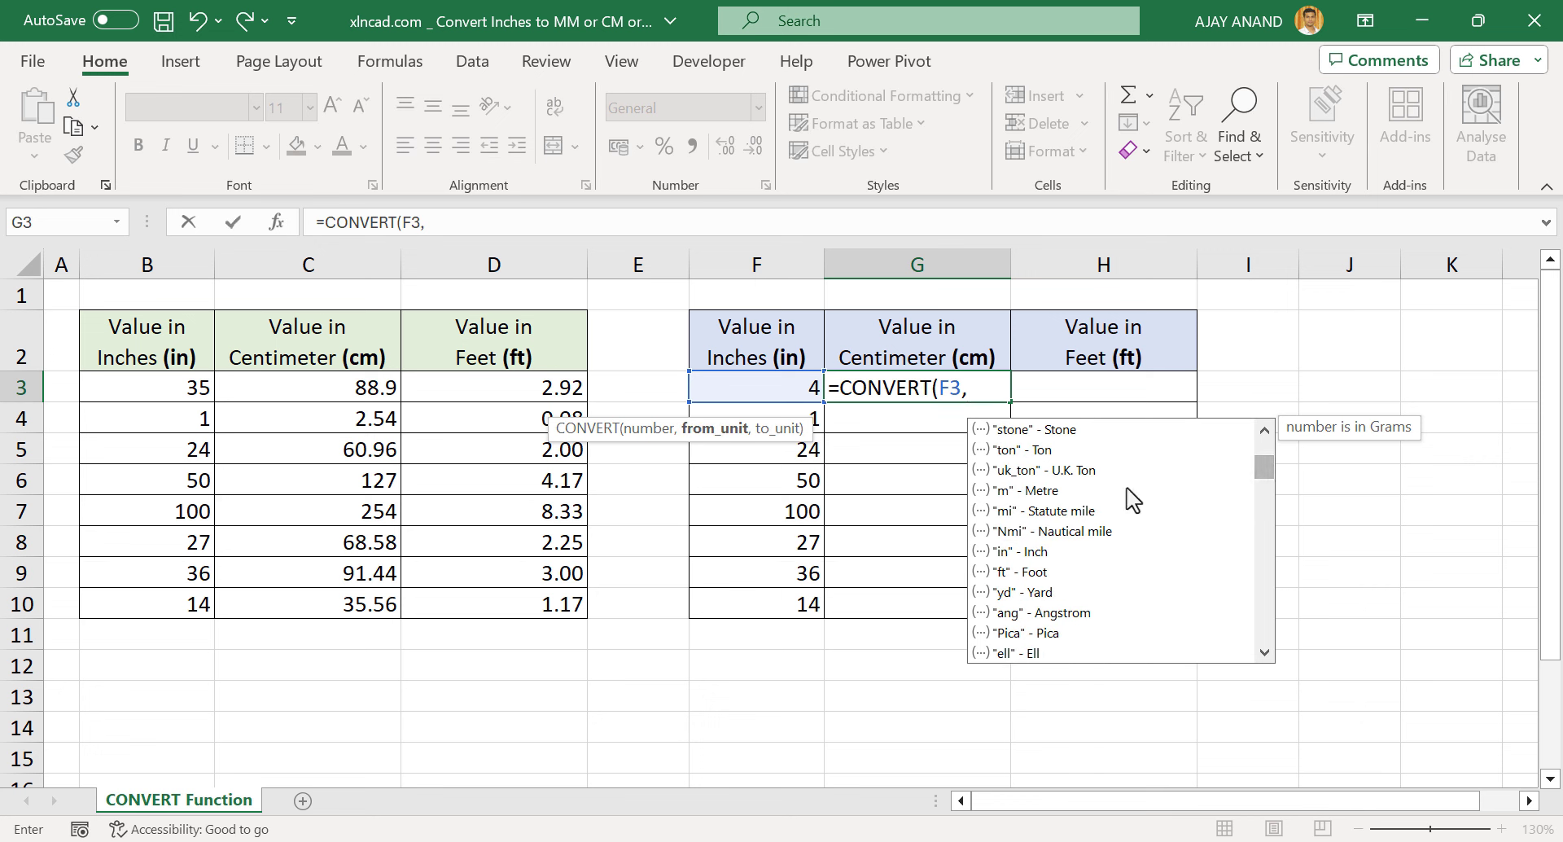
pyautogui.doubleClick(1051, 551)
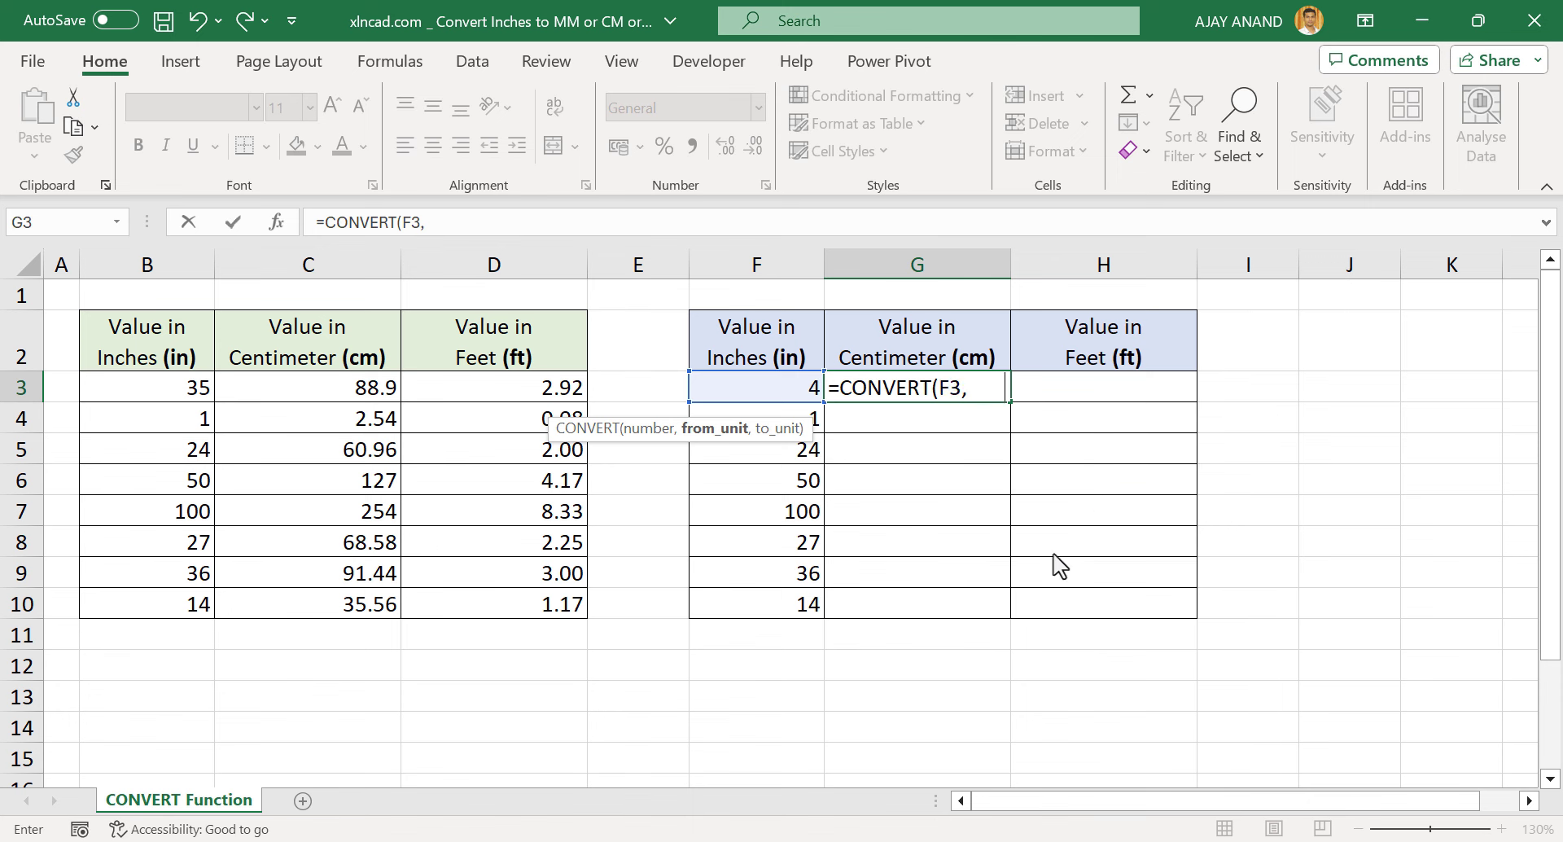
pyautogui.write(',')
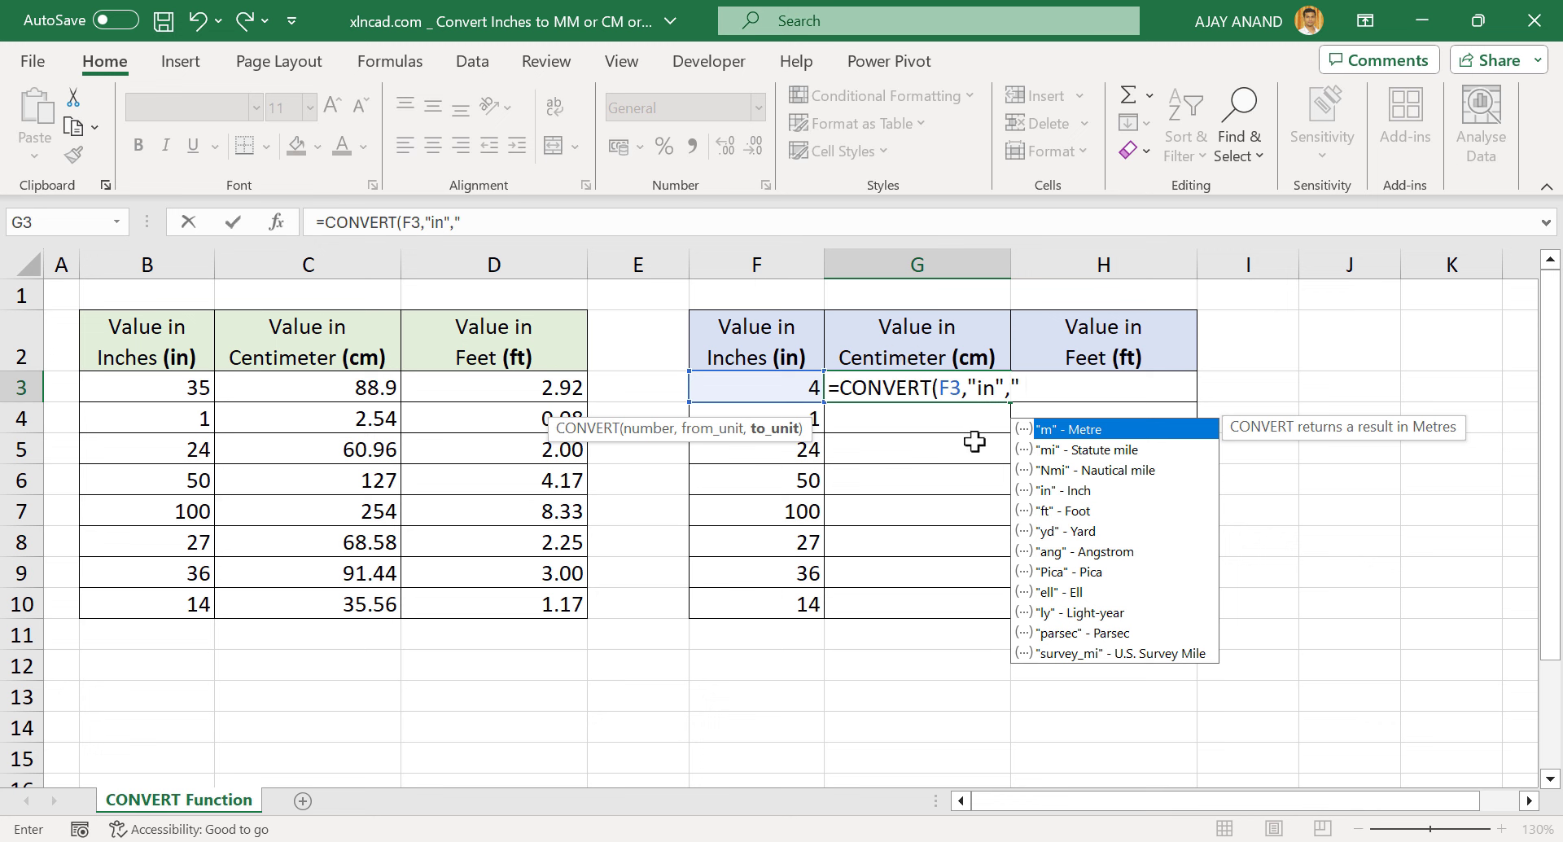
pyautogui.write('cm")')
pyautogui.press('Return')
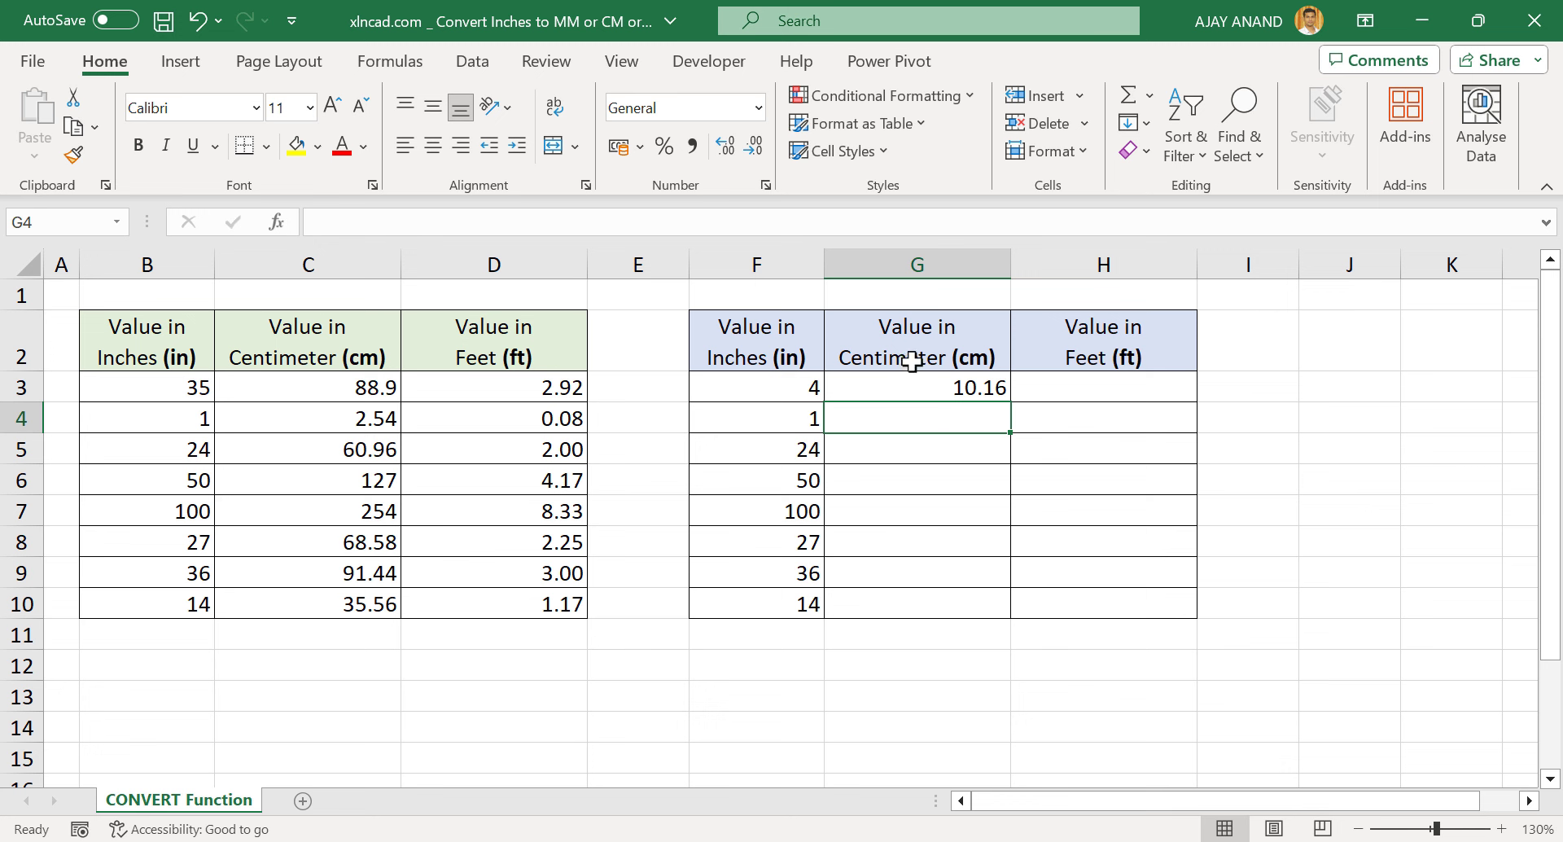
pyautogui.click(929, 387)
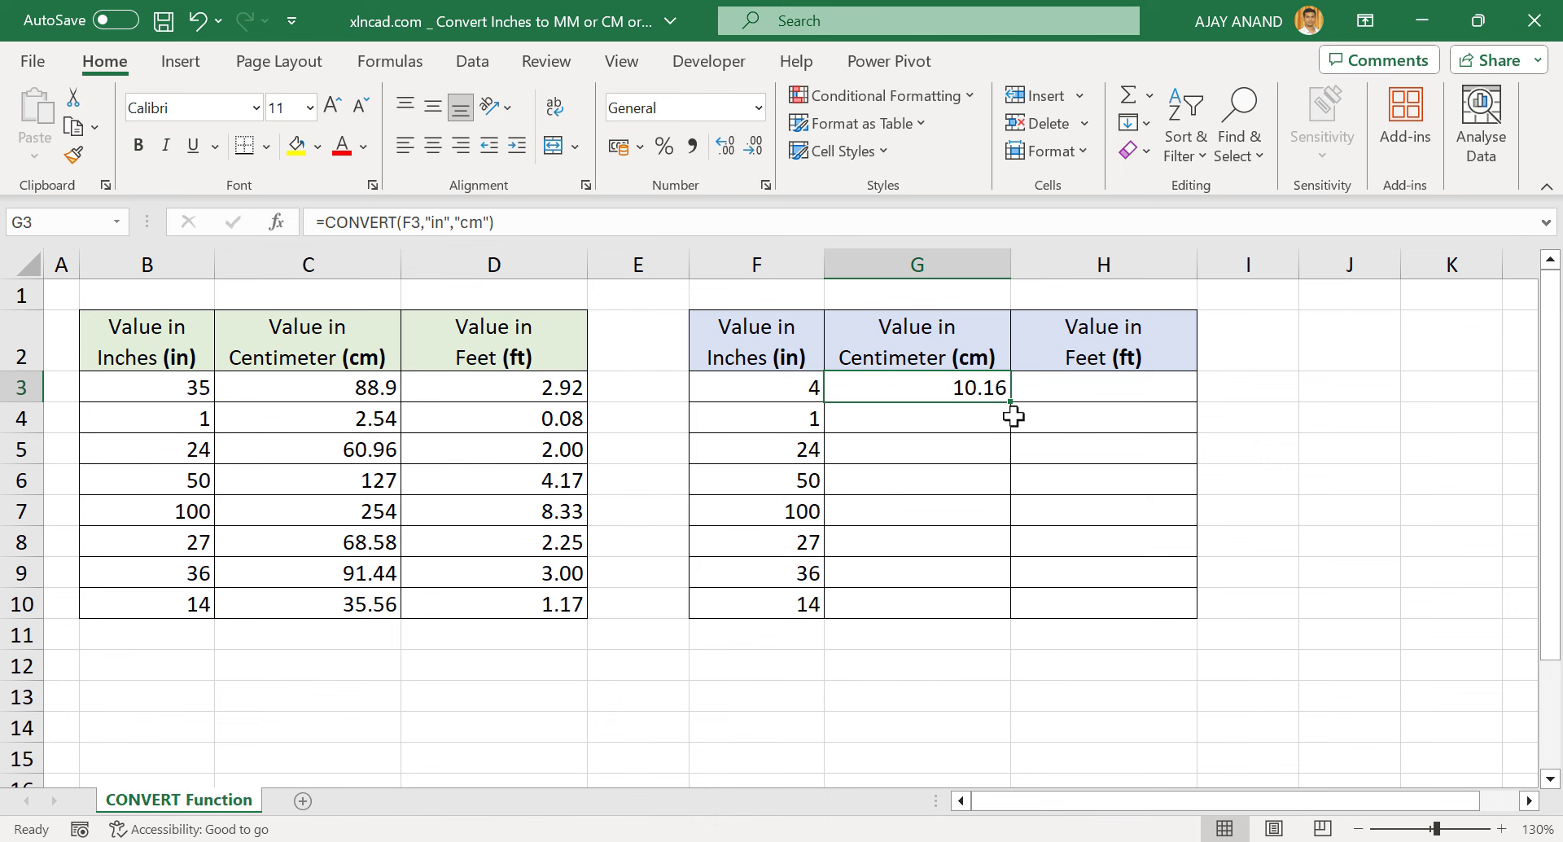
pyautogui.moveTo(1013, 402); pyautogui.dragTo(1010, 617)
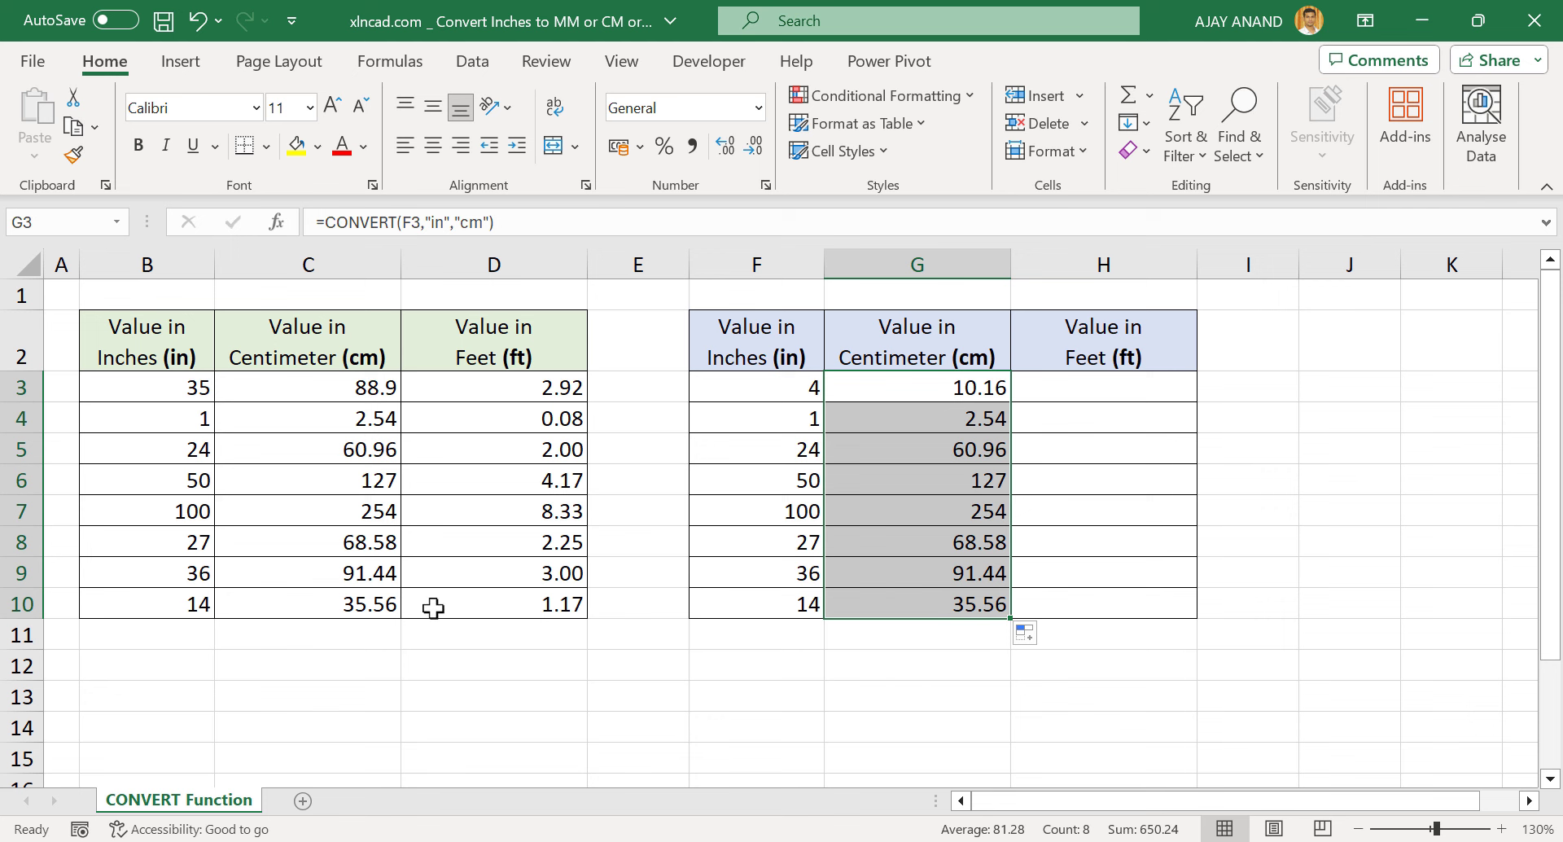
# - Set the inches value in F3 of the second table to 35
pyautogui.click(788, 388)
pyautogui.write('35')
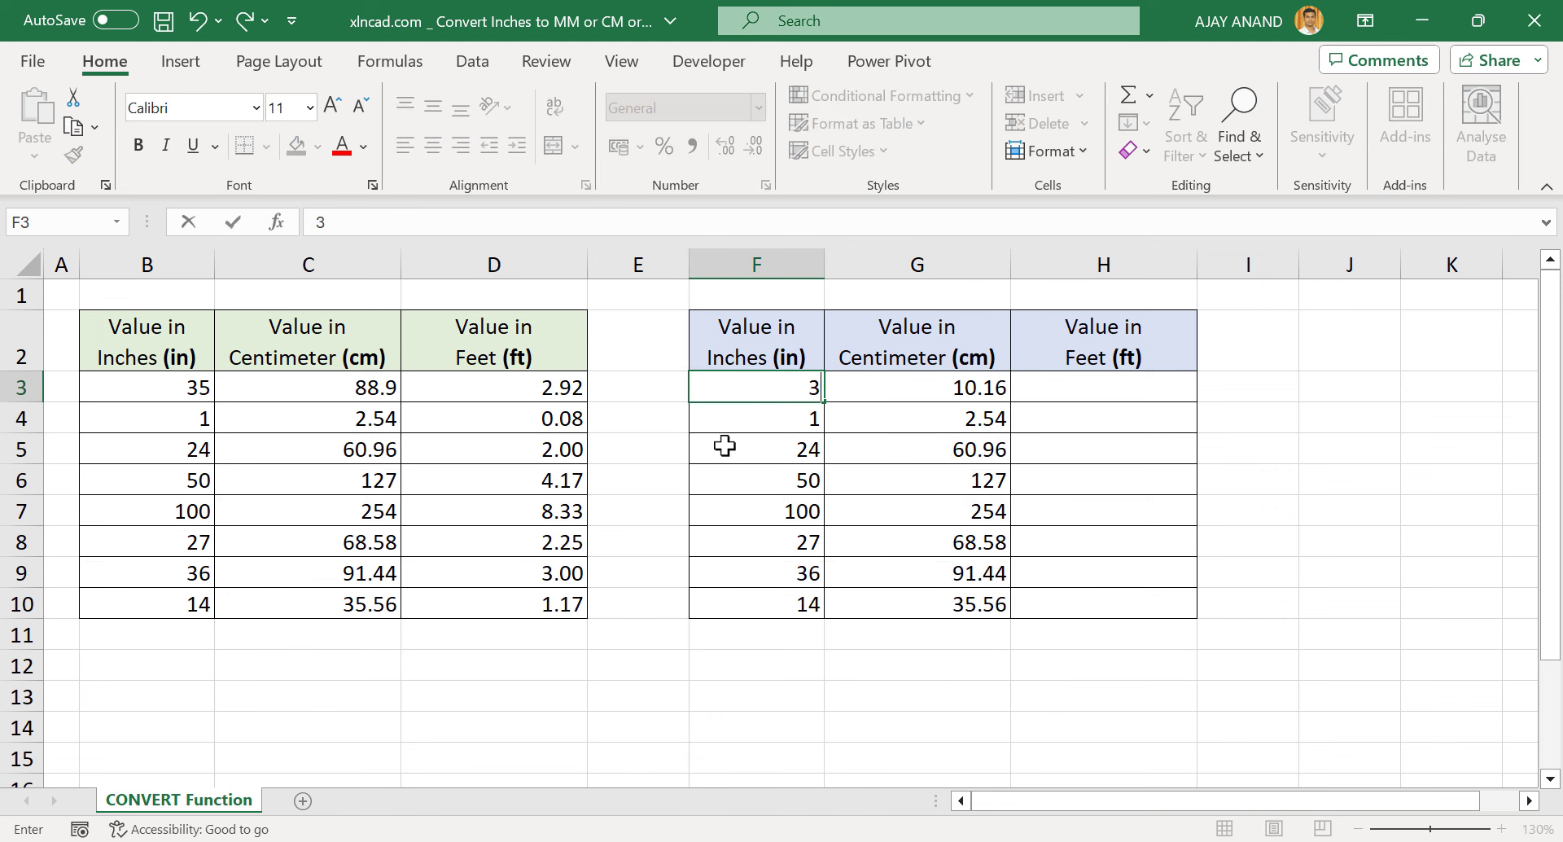
pyautogui.press('Return')
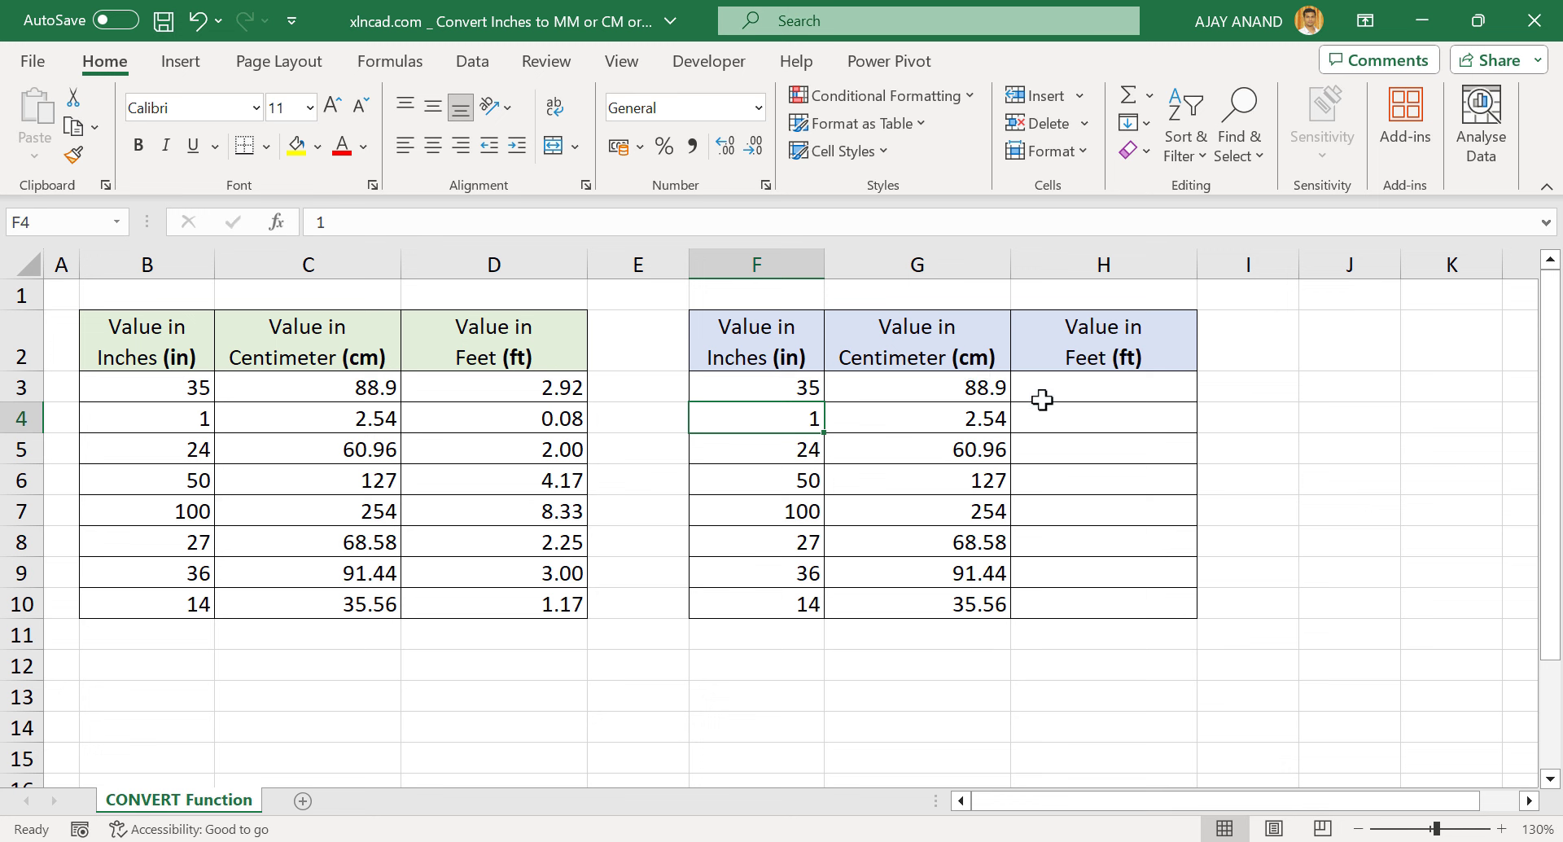
# - Enter =CONVERT(F3,"in","ft") in H3 and fill the formula down through H10
pyautogui.click(1089, 391)
pyautogui.click(371, 228)
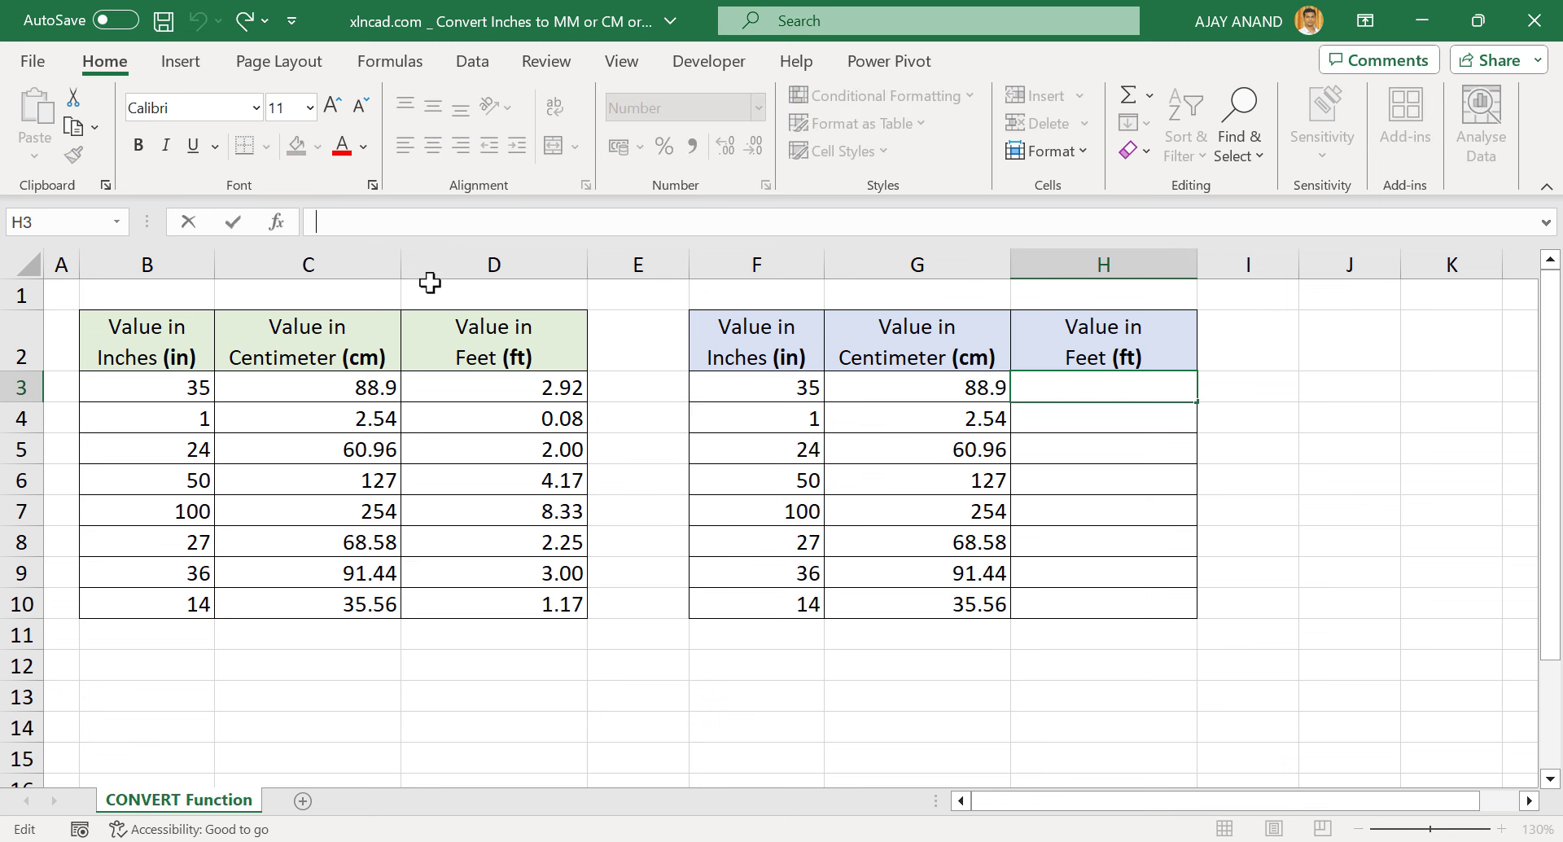
pyautogui.write('=')
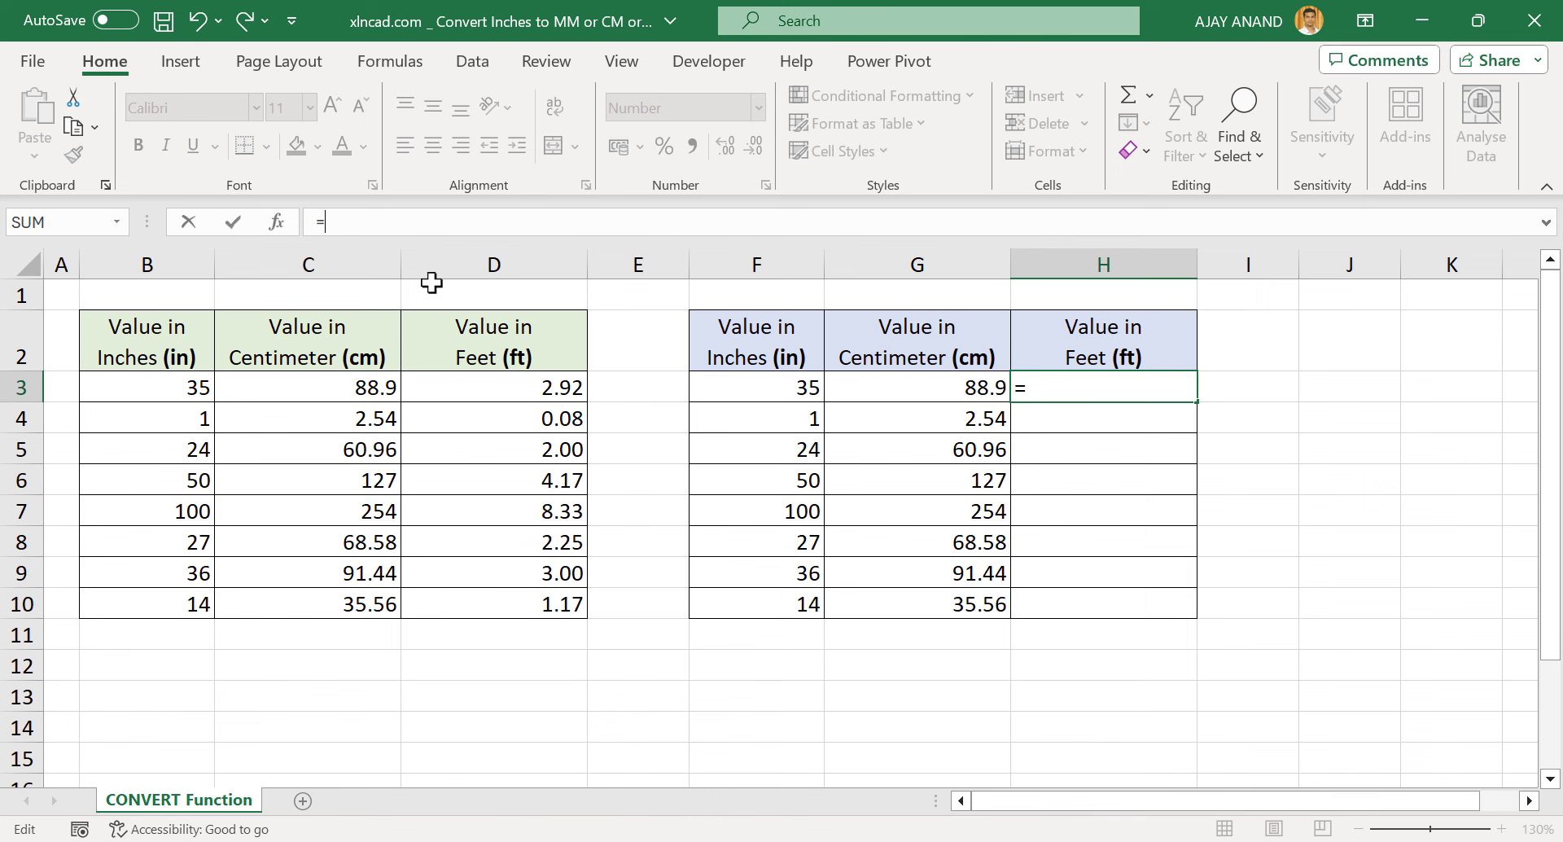
pyautogui.write('CONVERT')
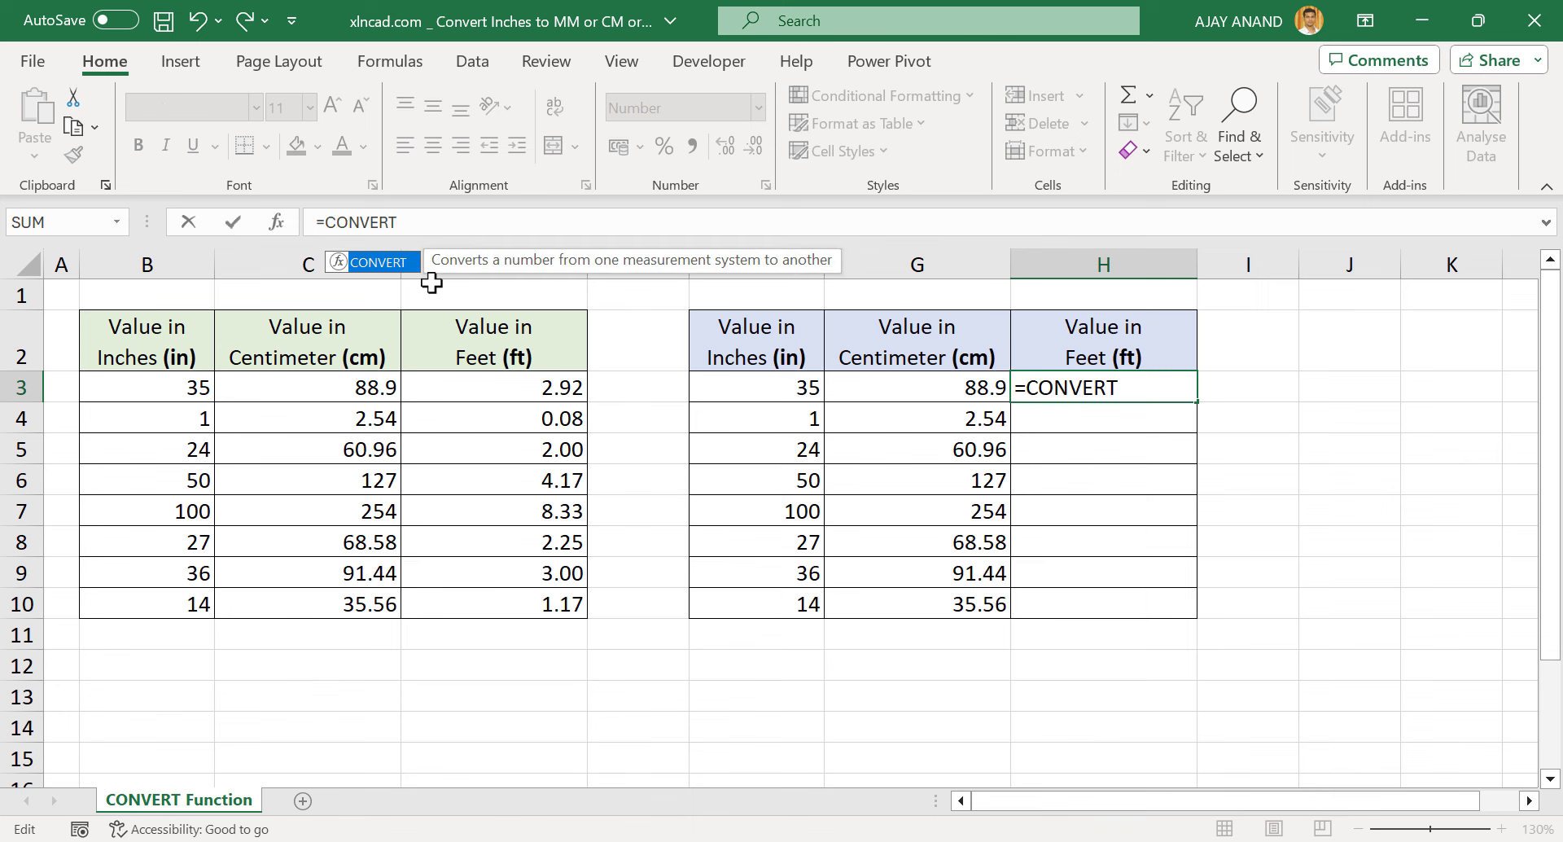
pyautogui.write('(')
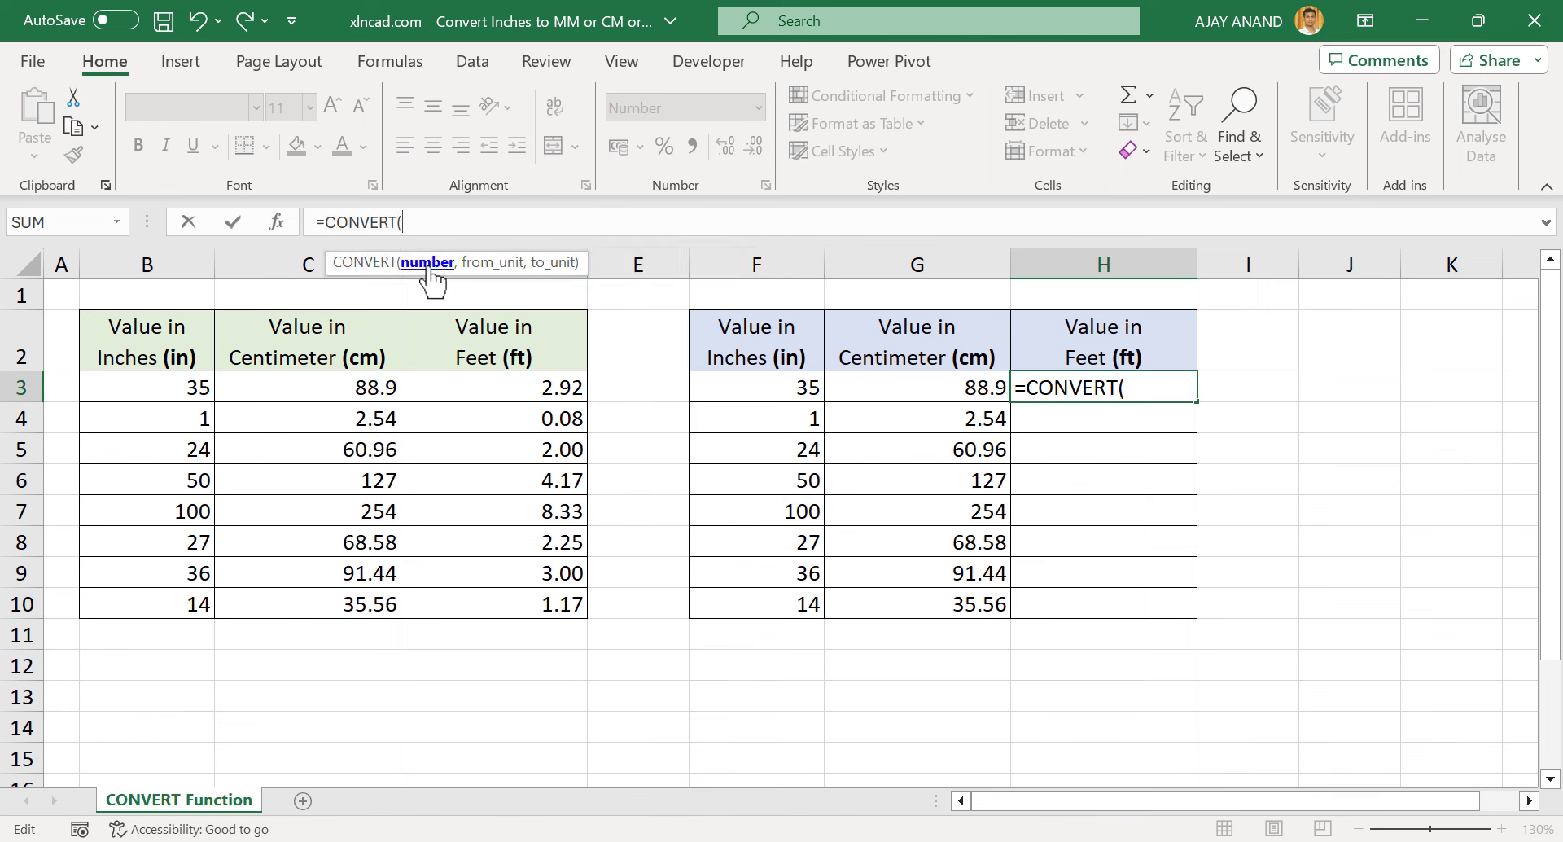
pyautogui.click(741, 388)
pyautogui.write(',')
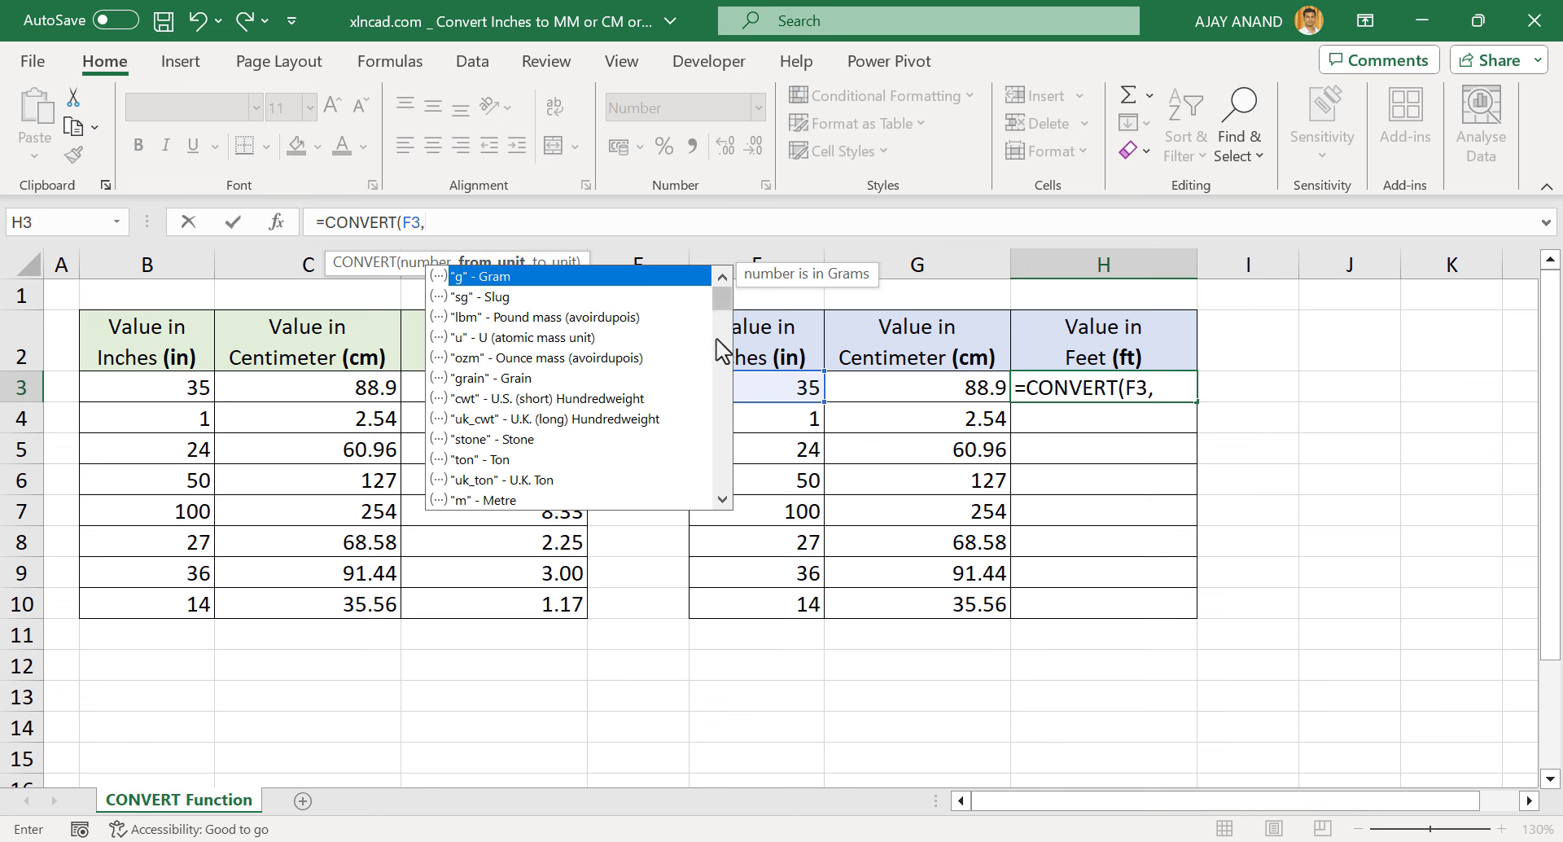
pyautogui.click(722, 499)
pyautogui.click(722, 499)
pyautogui.click(722, 500)
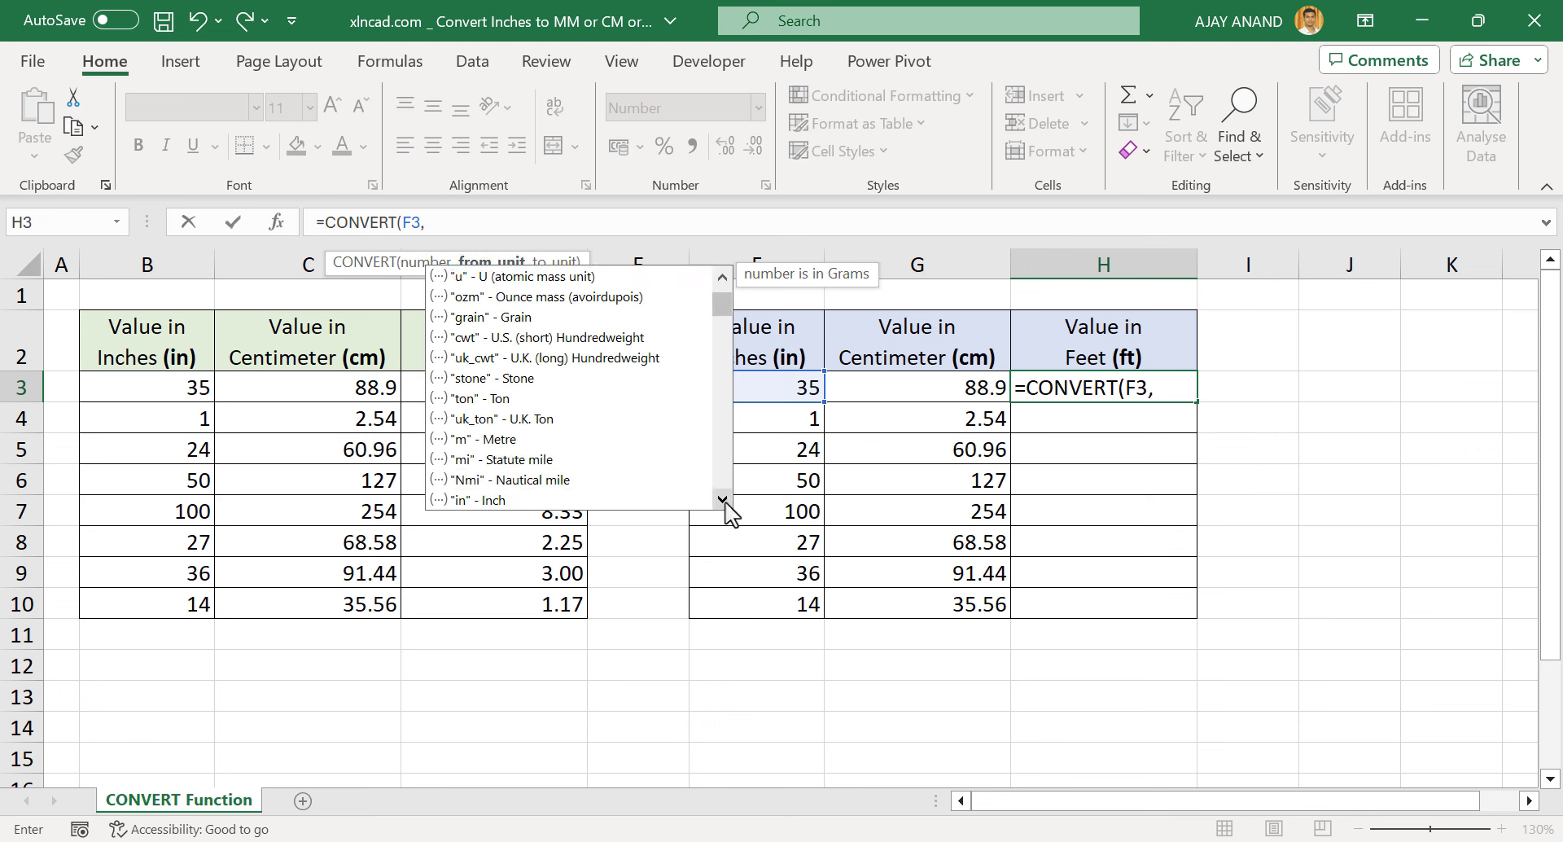
pyautogui.click(722, 499)
pyautogui.doubleClick(539, 481)
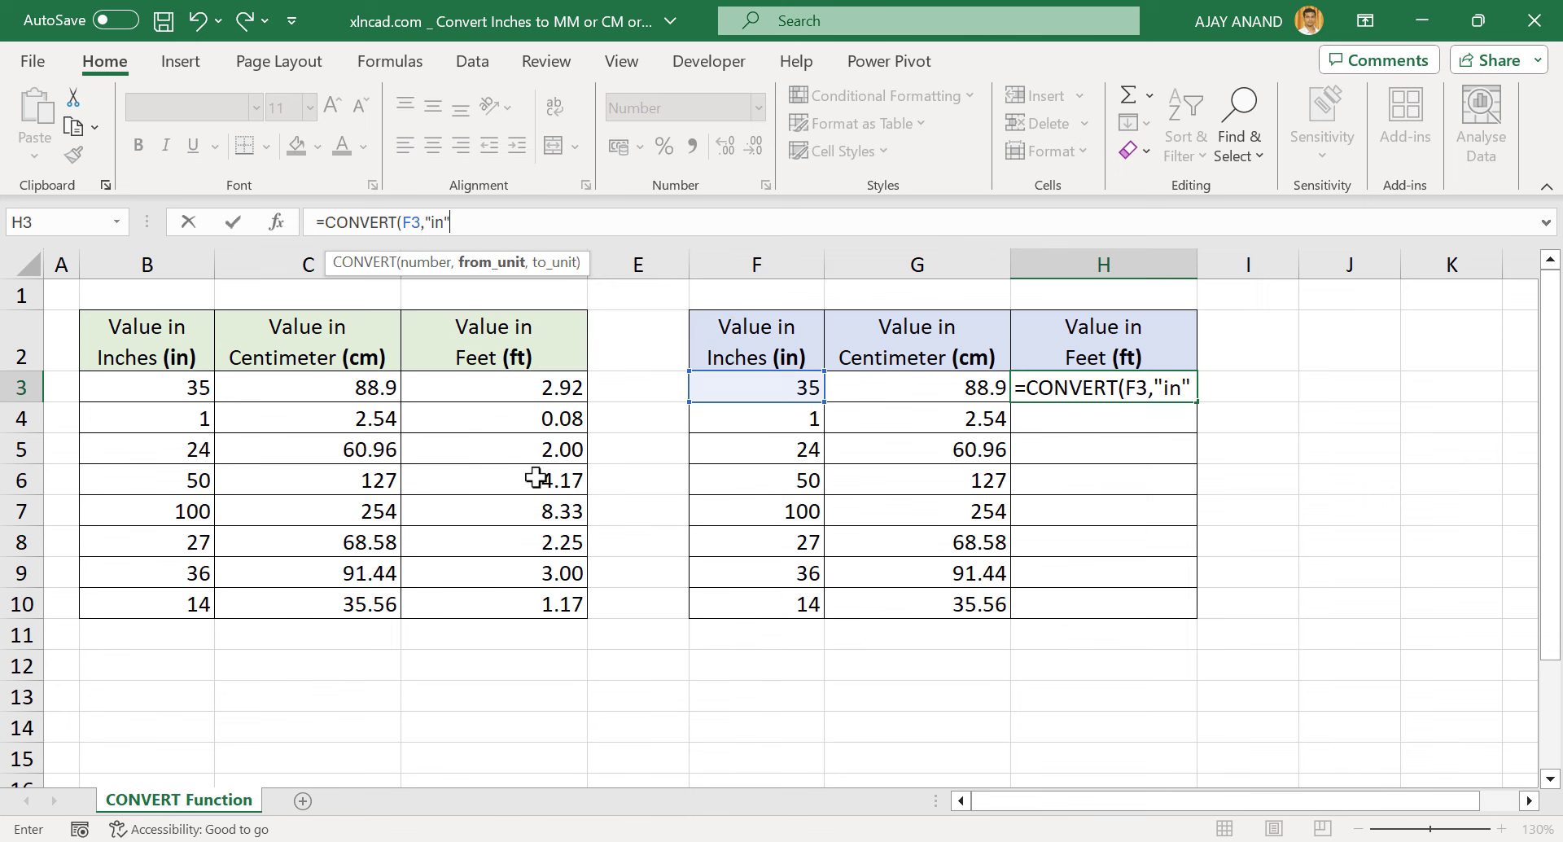
pyautogui.write(',')
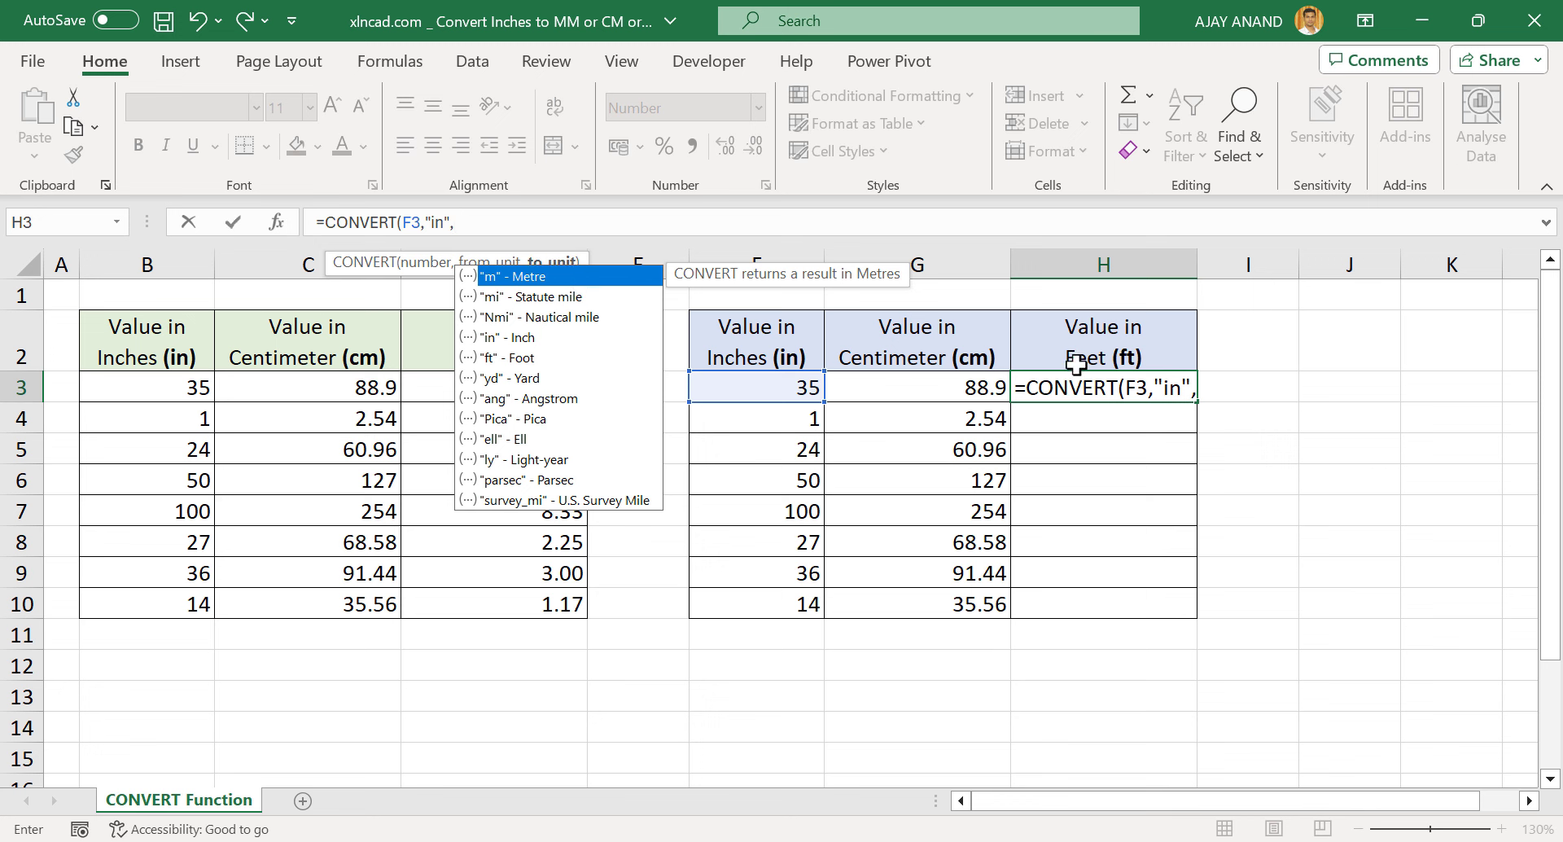
pyautogui.doubleClick(541, 357)
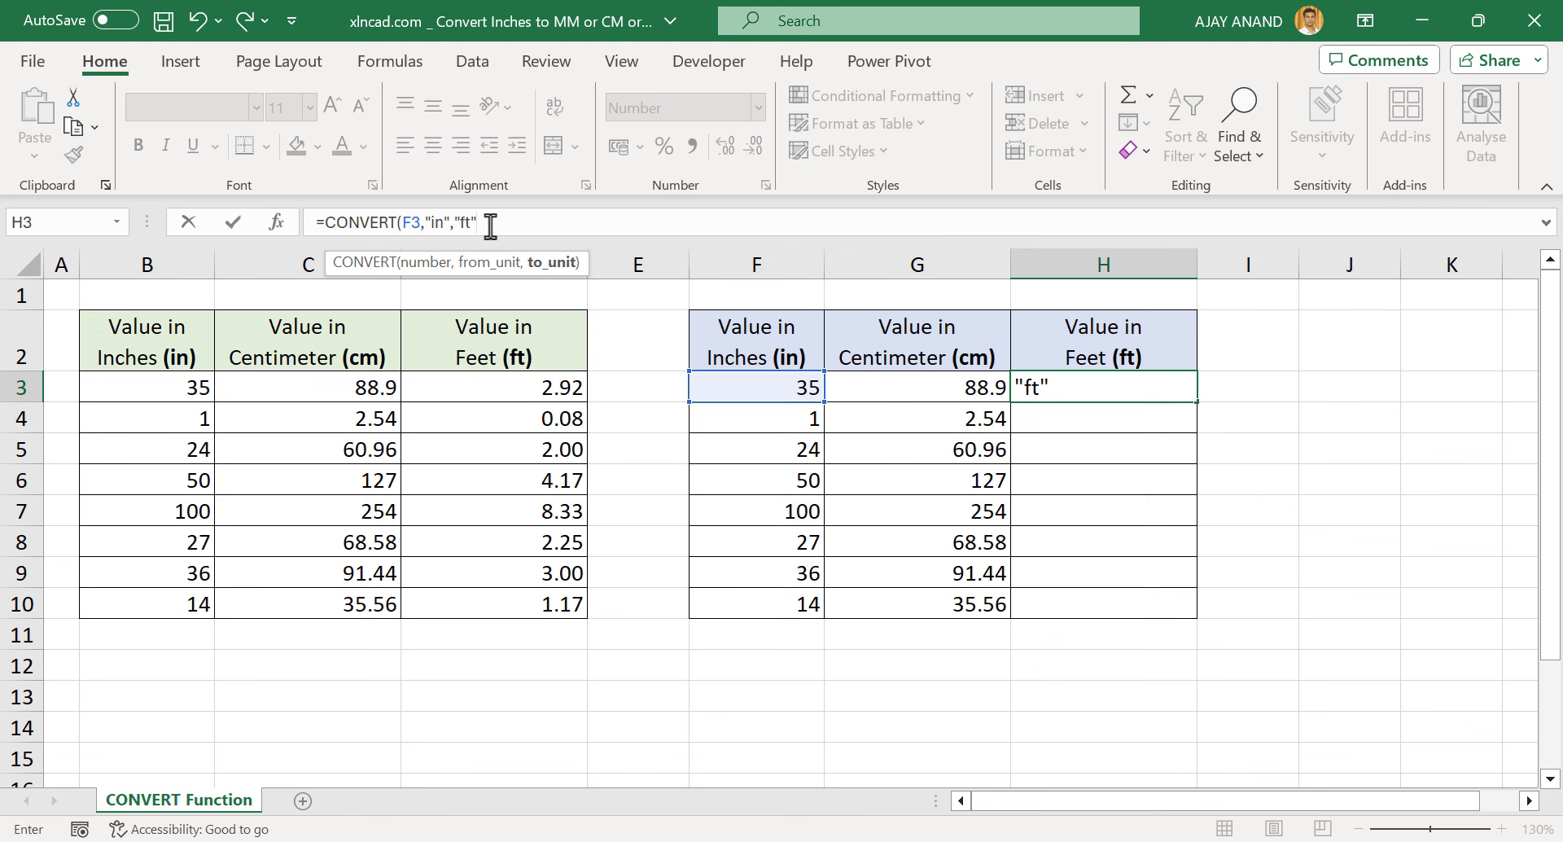
pyautogui.write(')')
pyautogui.press('Return')
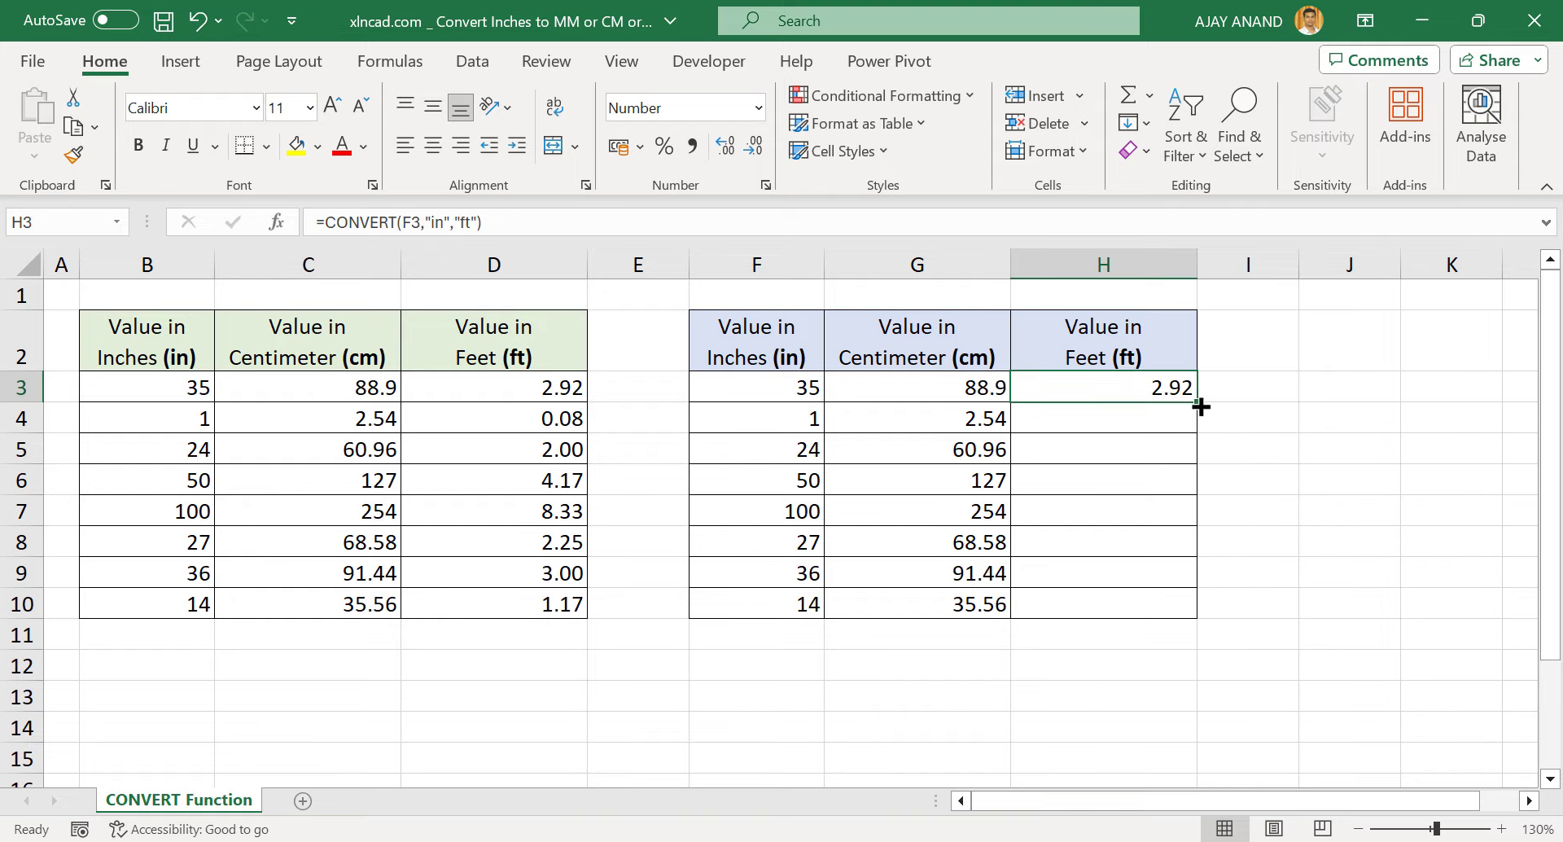
pyautogui.moveTo(1201, 406); pyautogui.dragTo(1200, 616)
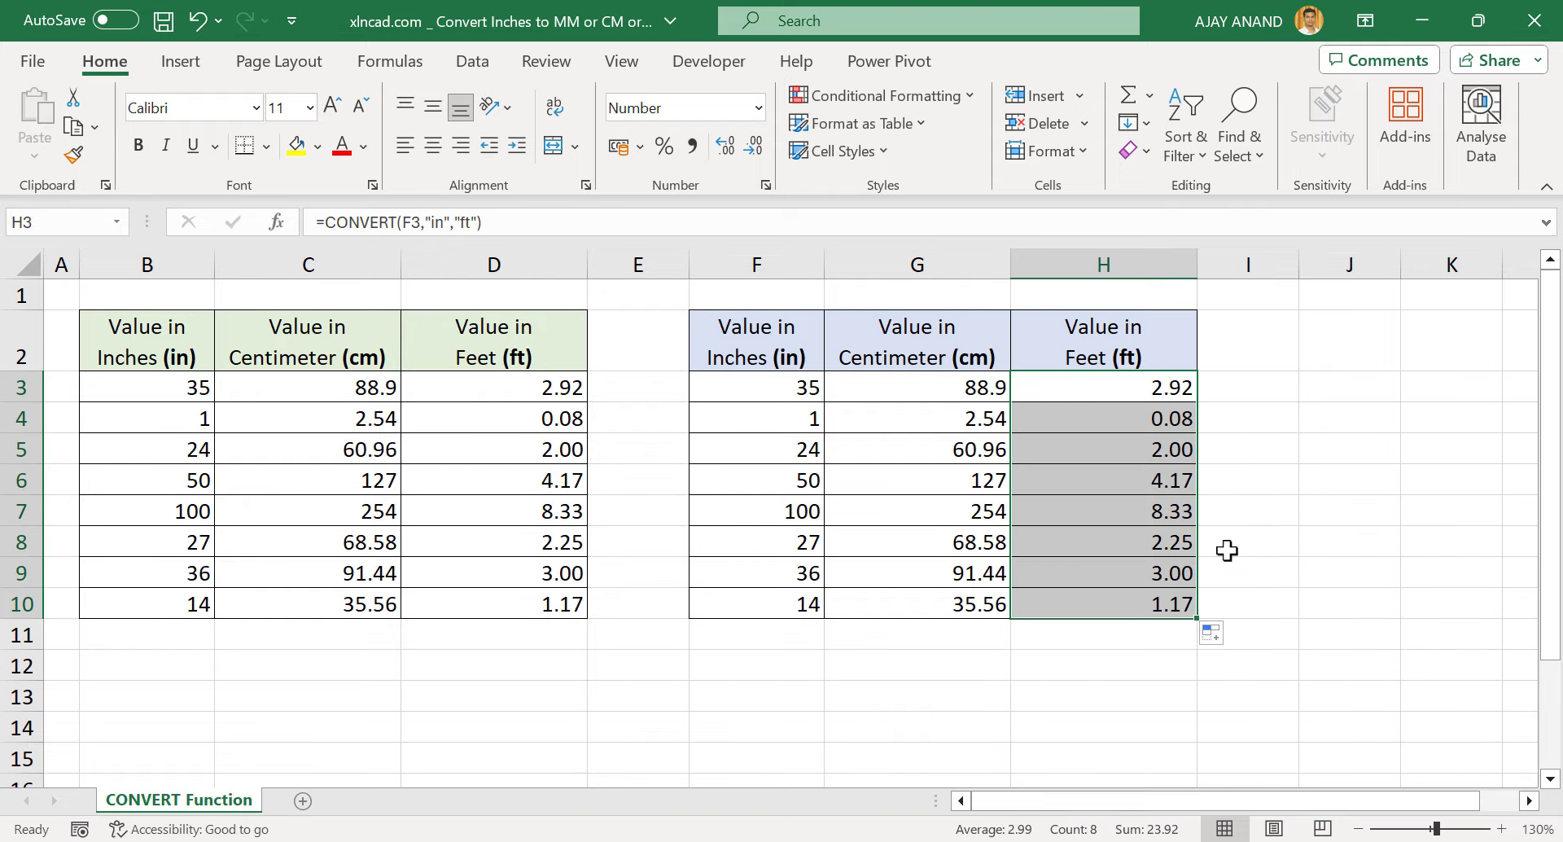
pyautogui.click(1122, 481)
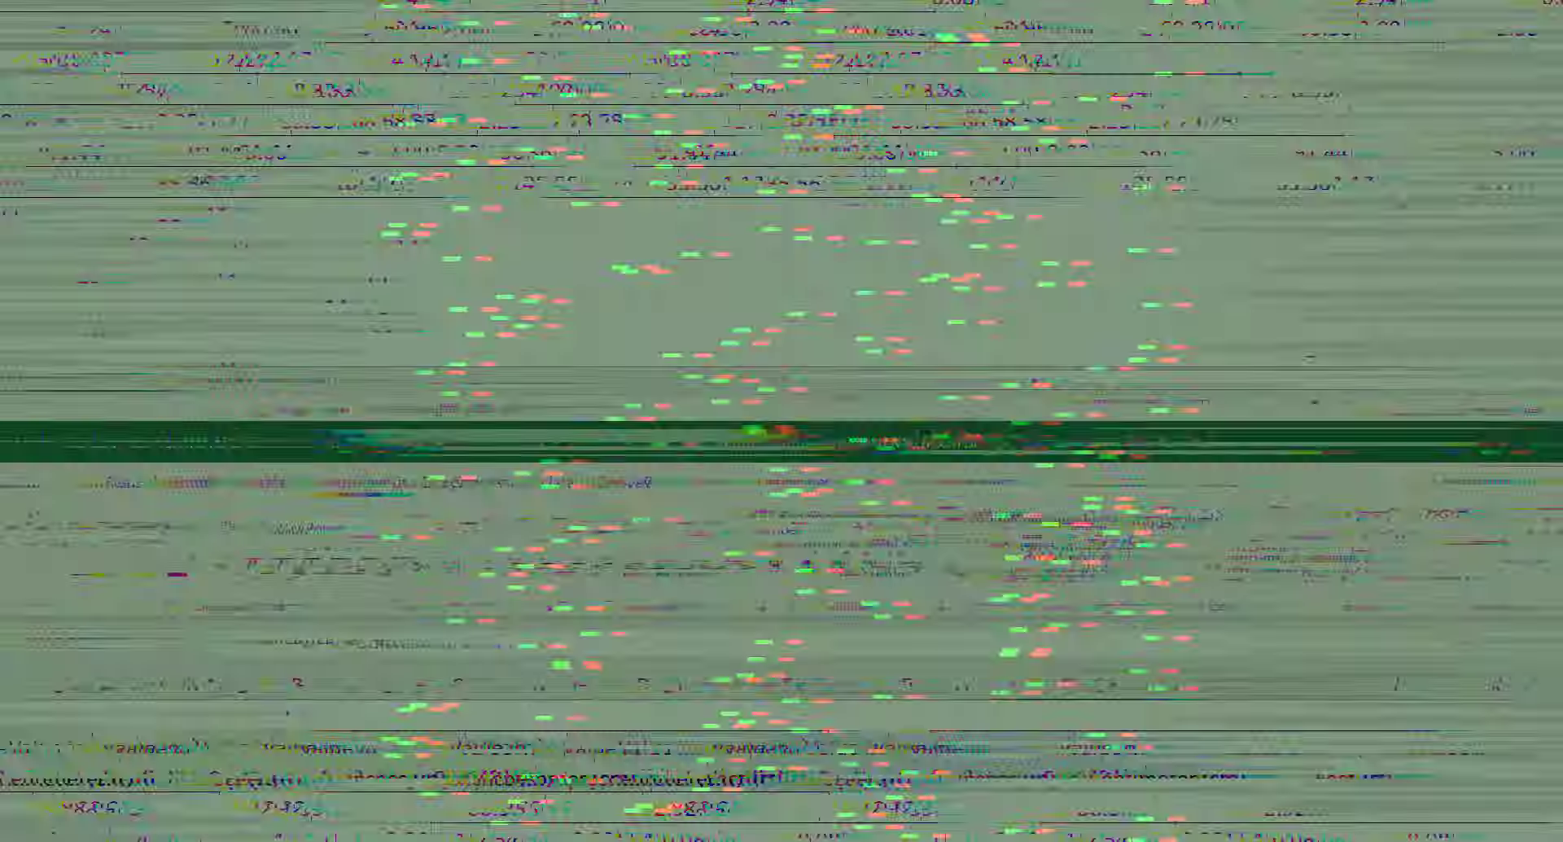